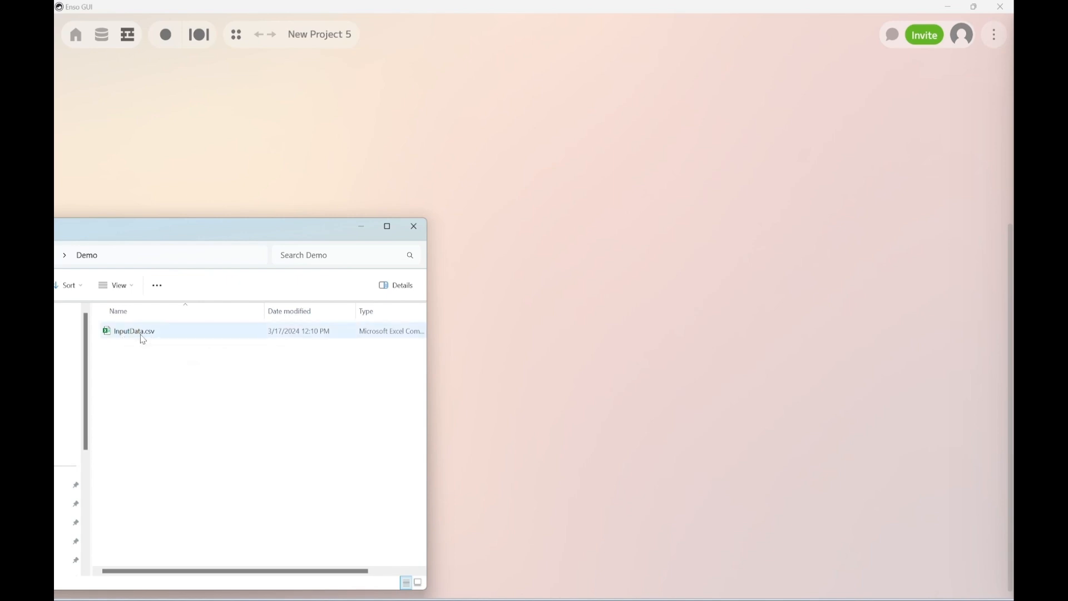
Import InputData.csv from the Demo folder onto the canvas as a Data read component and show its data preview
left_click(141, 340)
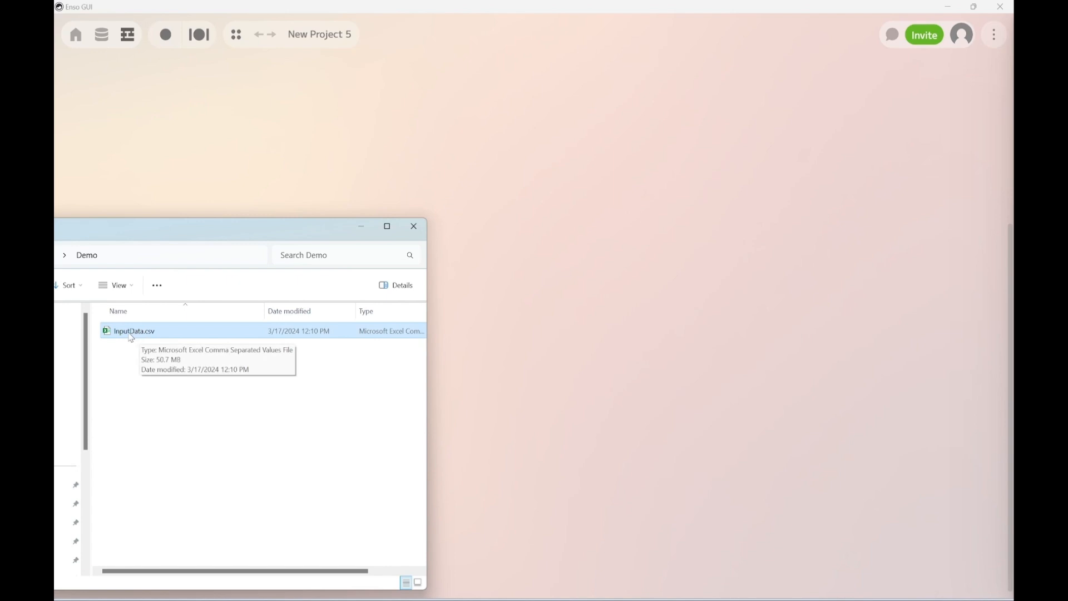
left_click_drag(134, 337, 336, 160)
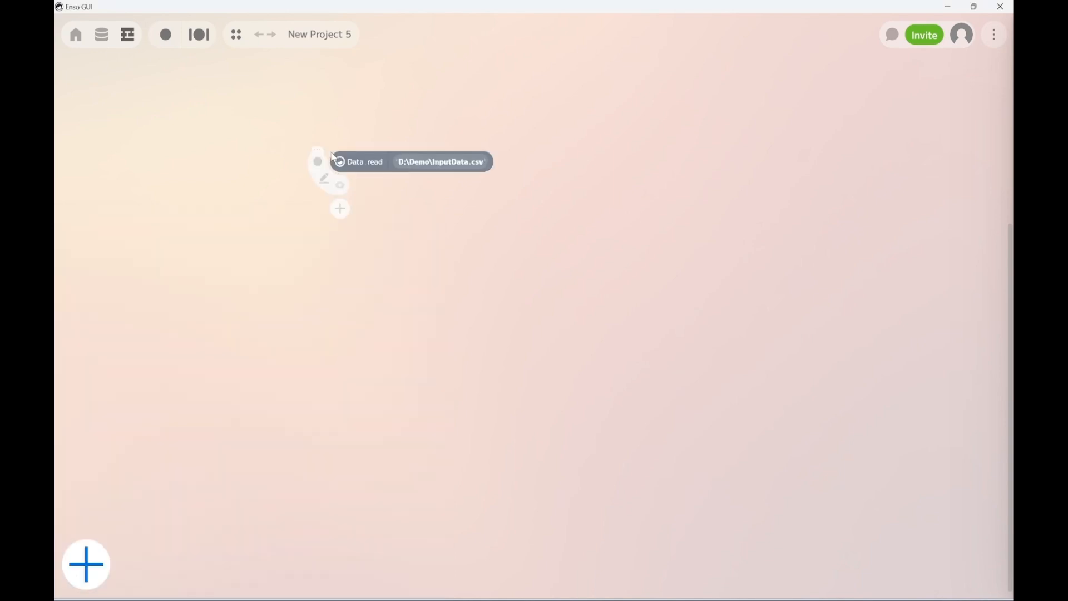
left_click(341, 188)
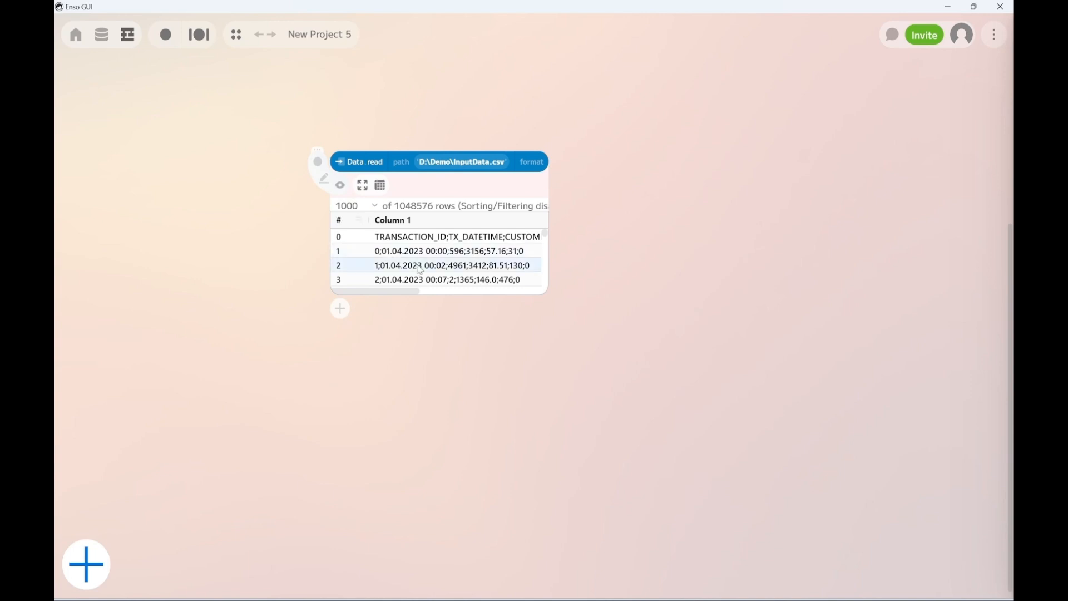
Set the Data read component's format to Delimited with a semicolon as the delimiter
left_click(530, 162)
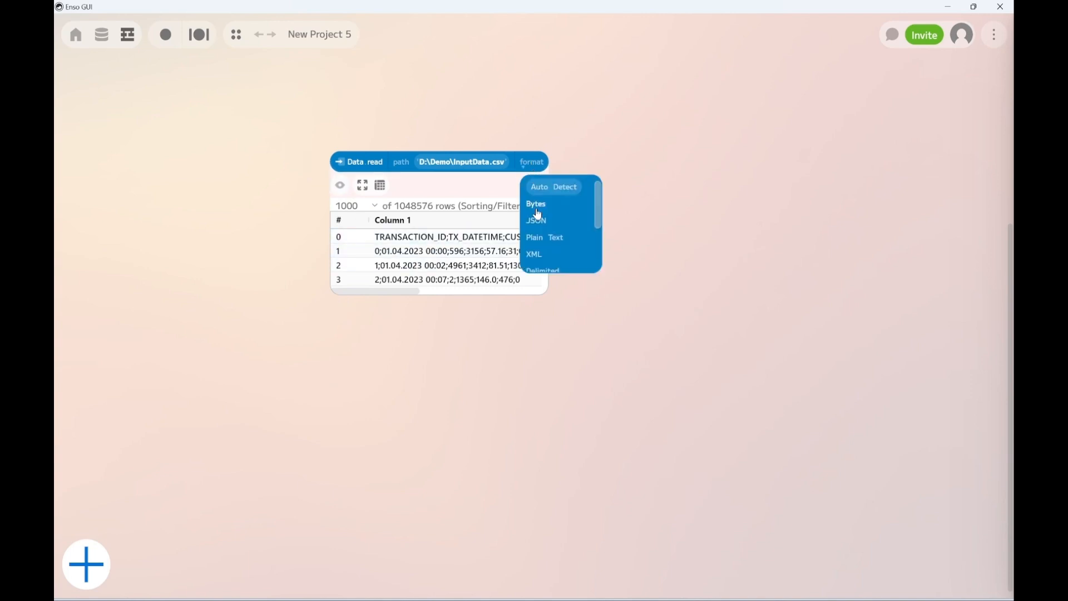
left_click(551, 271)
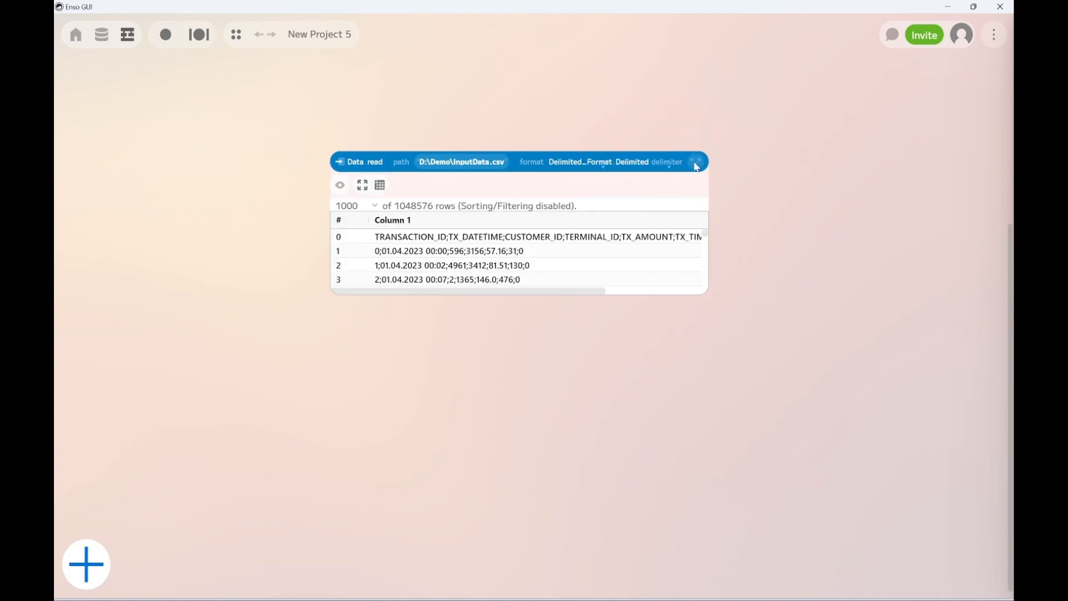
left_click(696, 162)
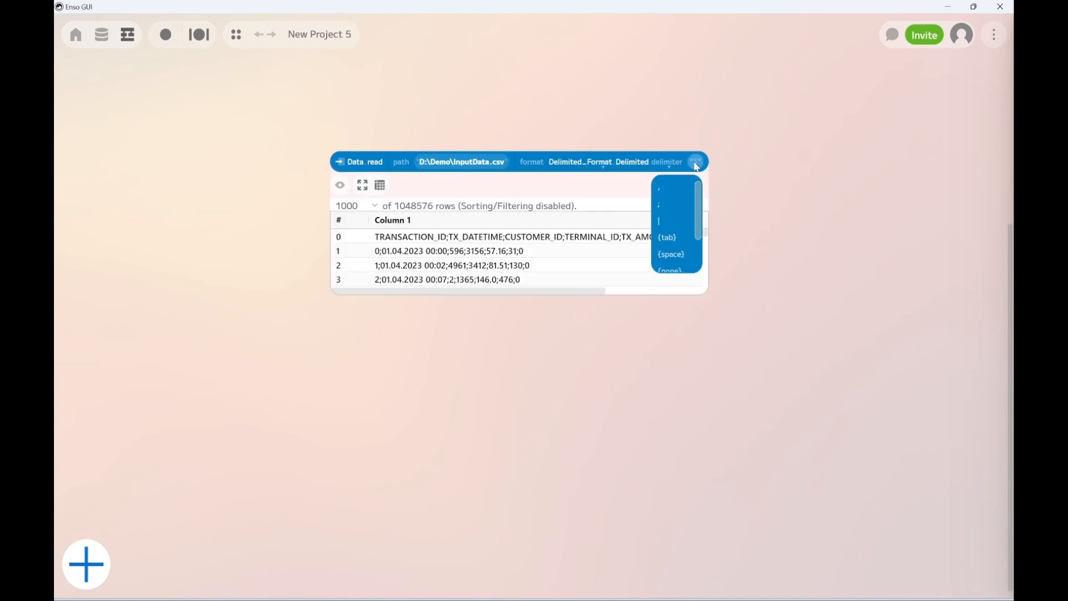
left_click(662, 210)
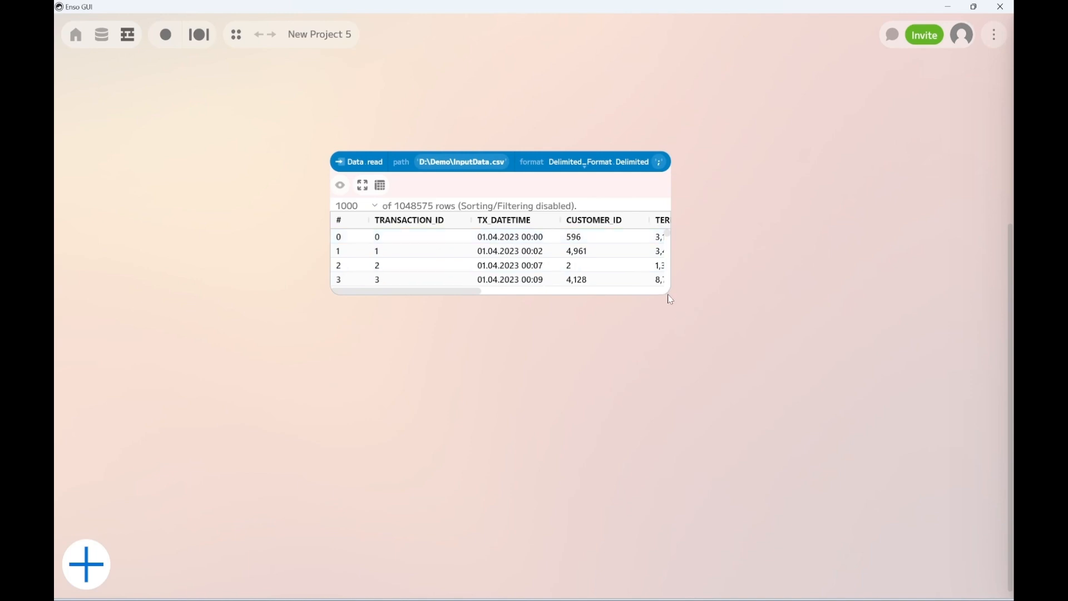
Enlarge the Data read preview, examine the TX_DATETIME and TX_AMOUNT values for wrongly formatted entries, and close the preview
left_click_drag(669, 294, 670, 520)
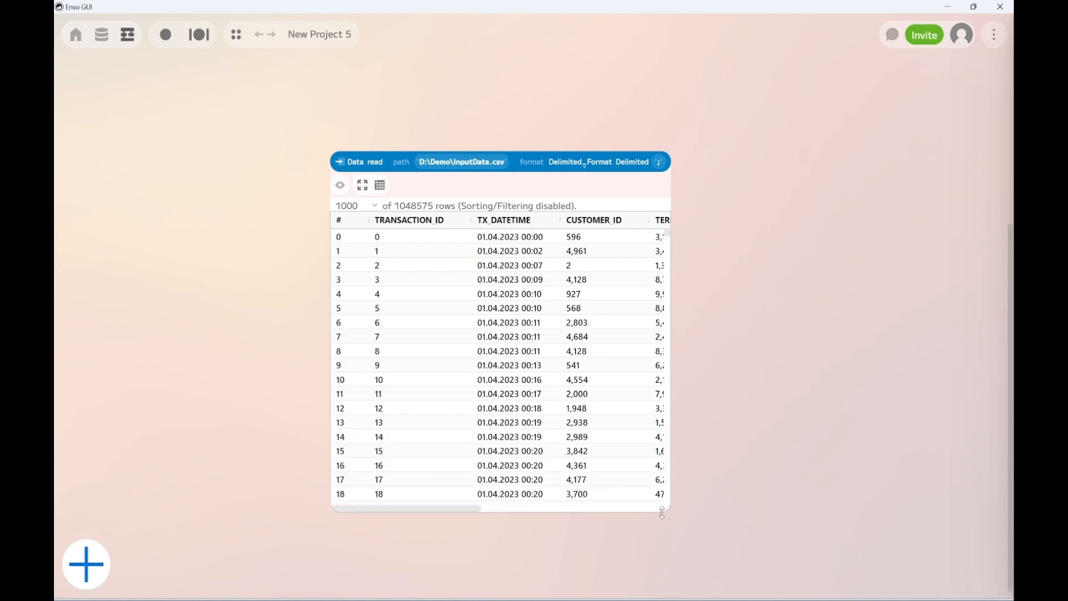
left_click(510, 323)
left_click_drag(434, 510, 491, 513)
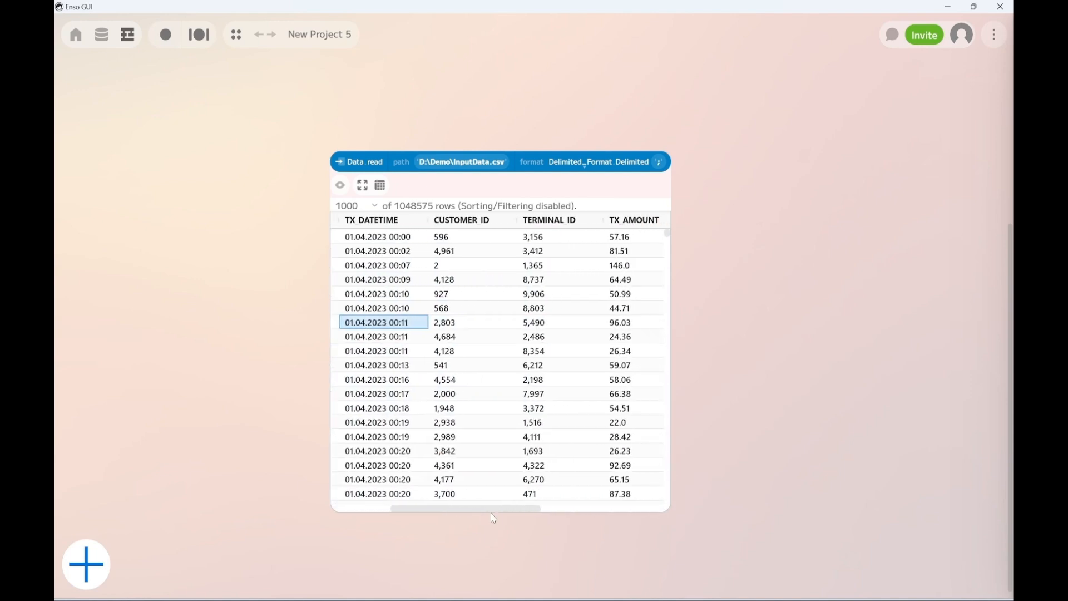
scroll(489, 437, "down", 5)
scroll(491, 440, "down", 3)
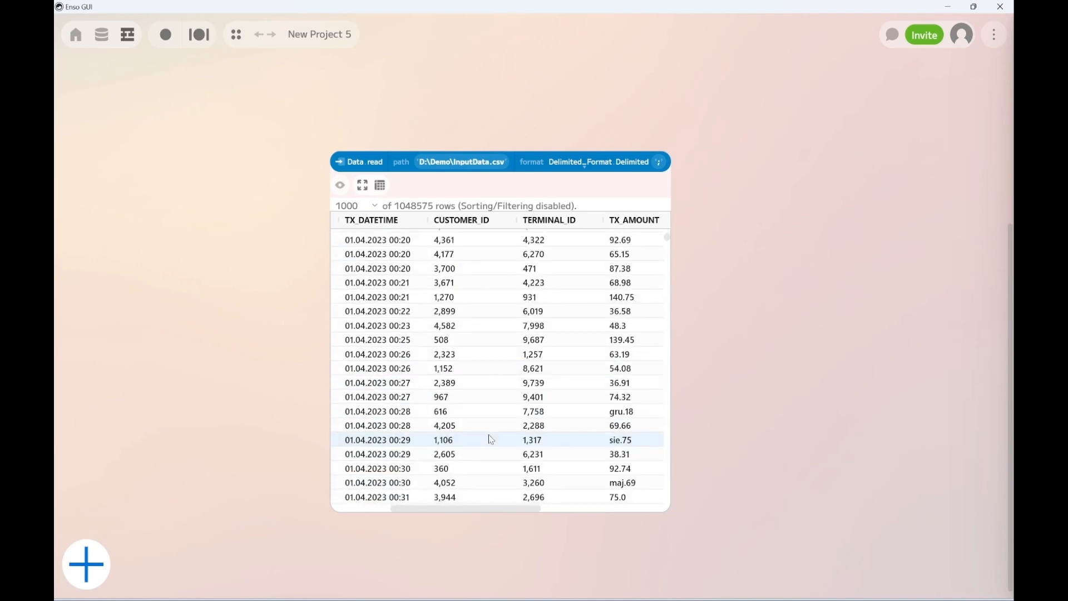
left_click(372, 383)
left_click_drag(399, 295, 385, 423)
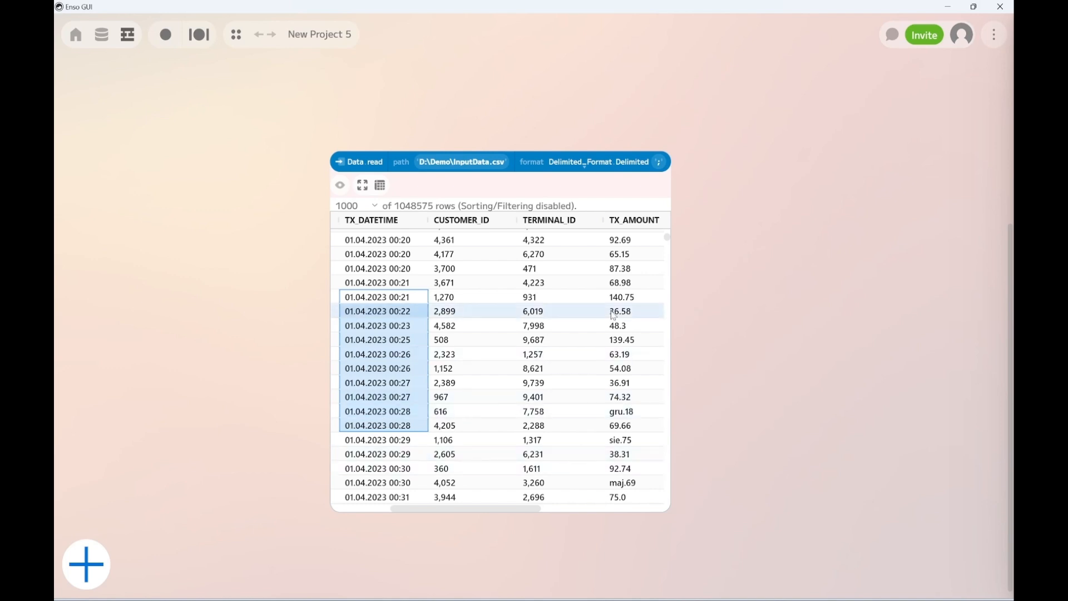
left_click(629, 396)
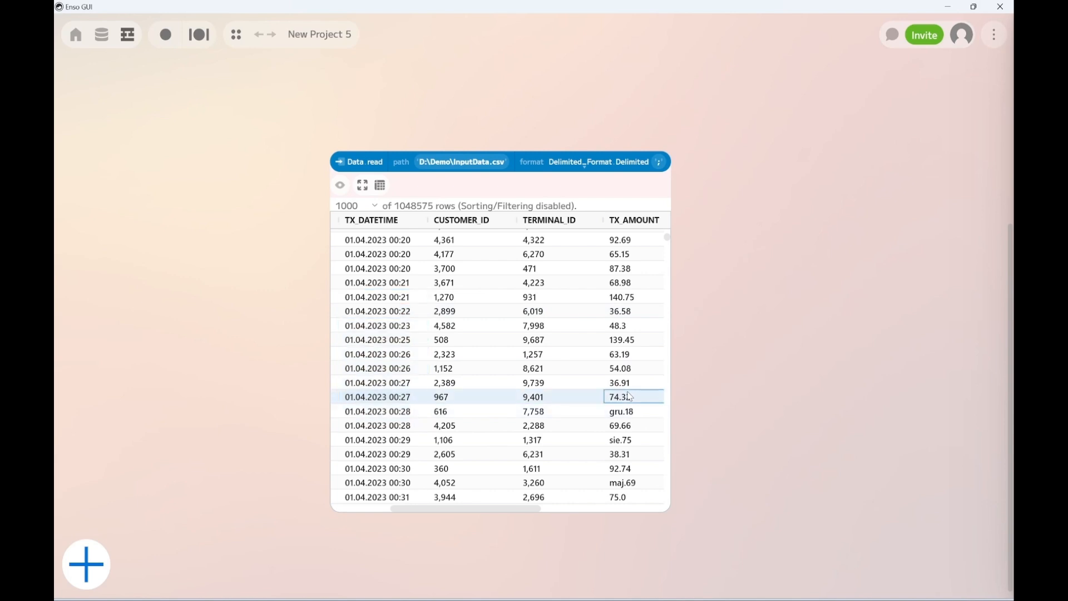
left_click(632, 412)
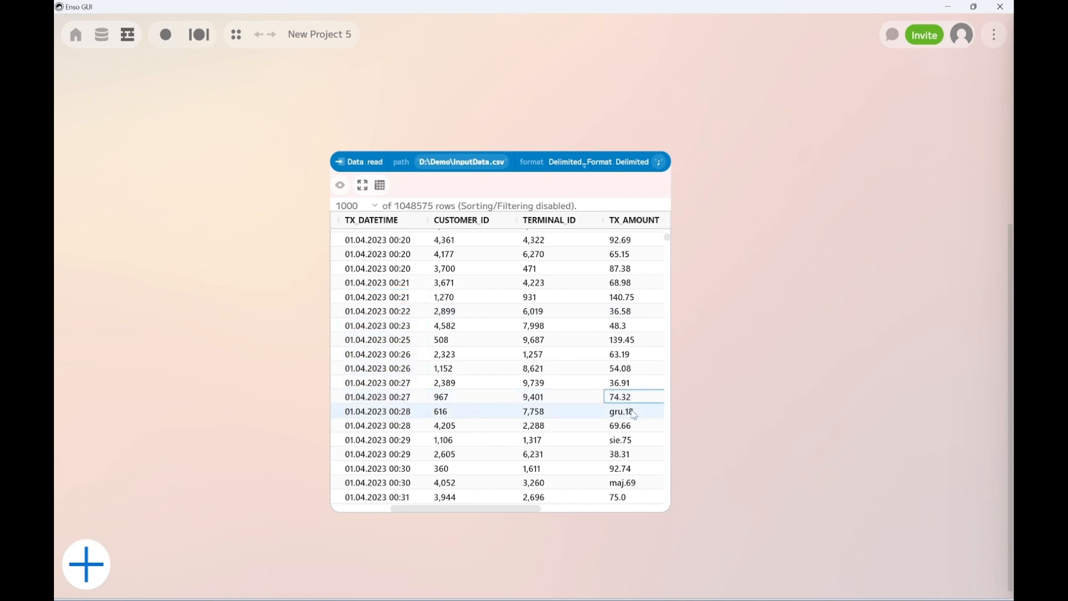
left_click(611, 444)
left_click(627, 484)
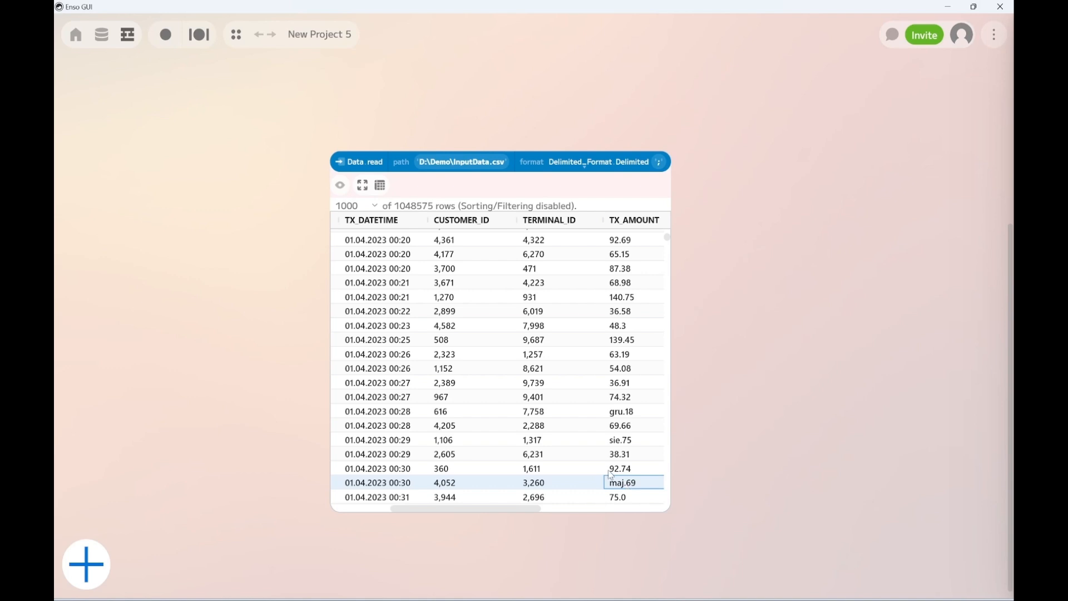
left_click(341, 187)
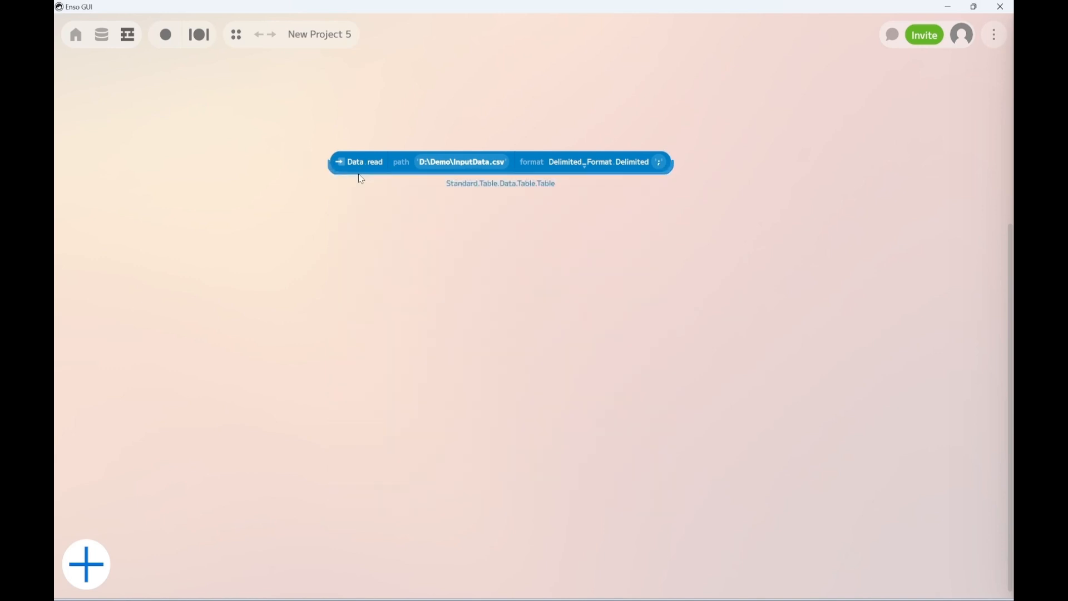
Add a parse component connected to the output of the Data read component
left_click(351, 174)
left_click(349, 234)
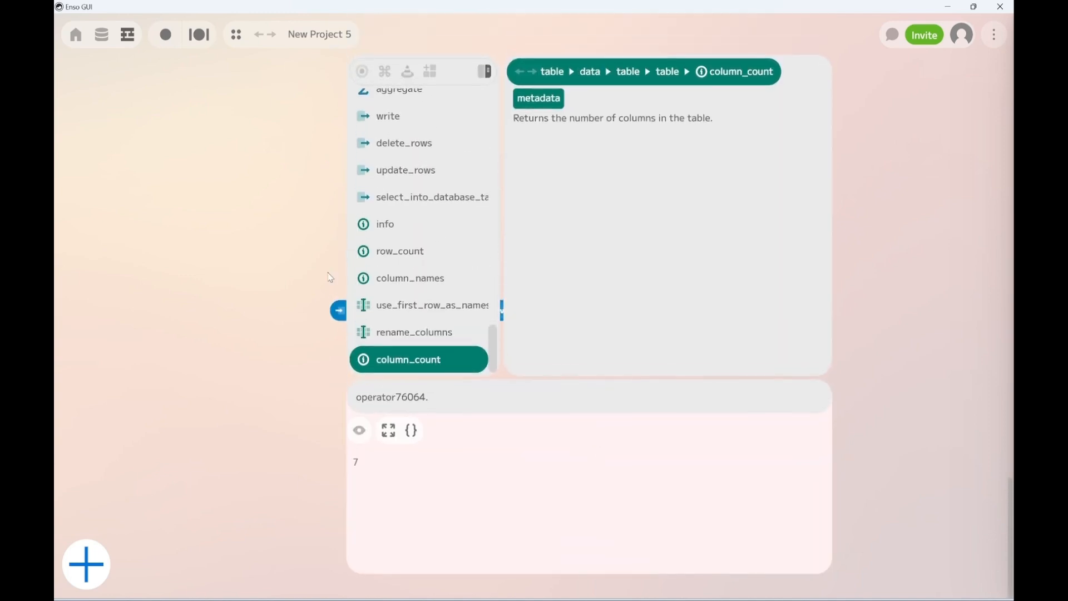
type("pars")
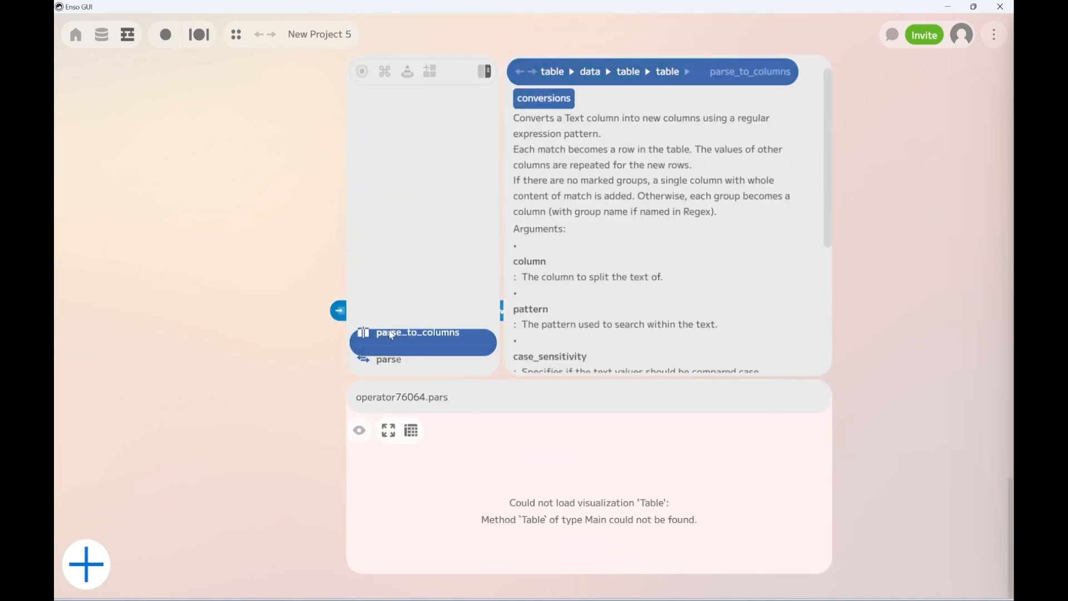
left_click(404, 364)
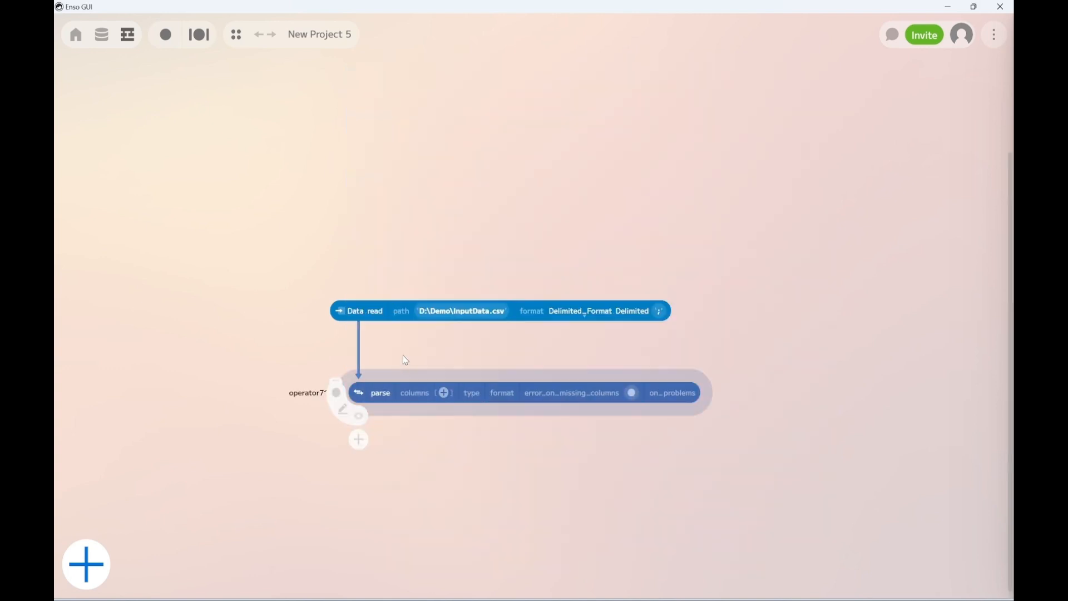
Configure the parse component to convert the TX_AMOUNT column to the Float type
left_click(444, 393)
left_click(462, 393)
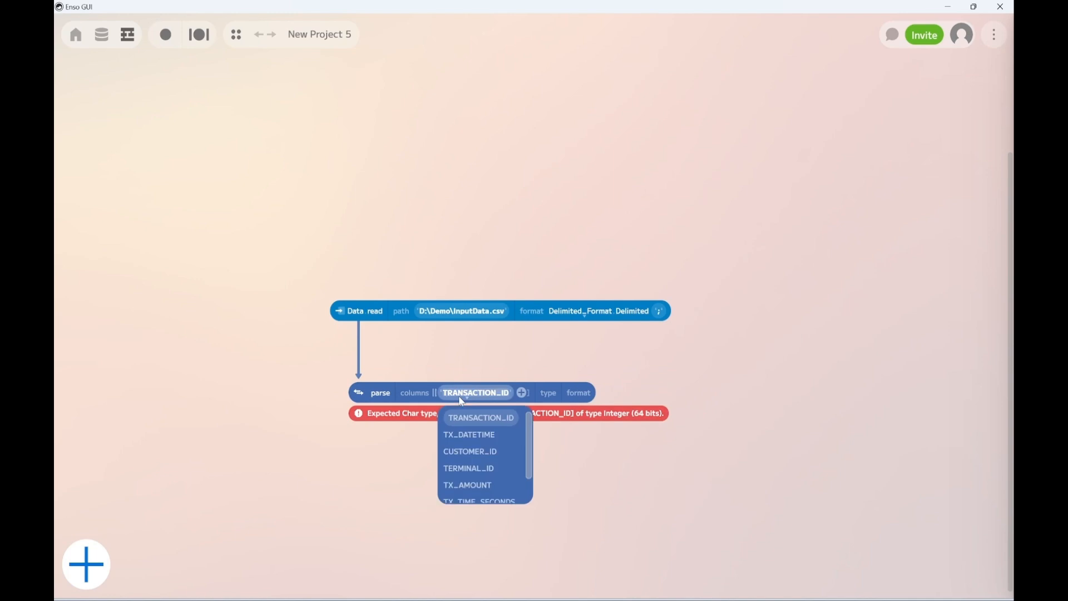
left_click(467, 485)
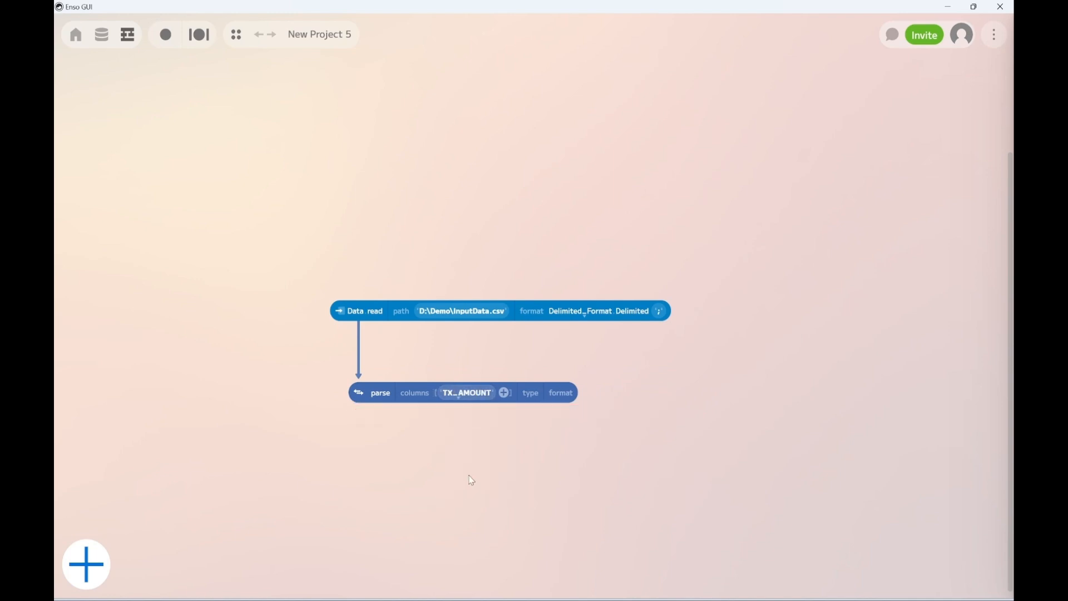
left_click(530, 397)
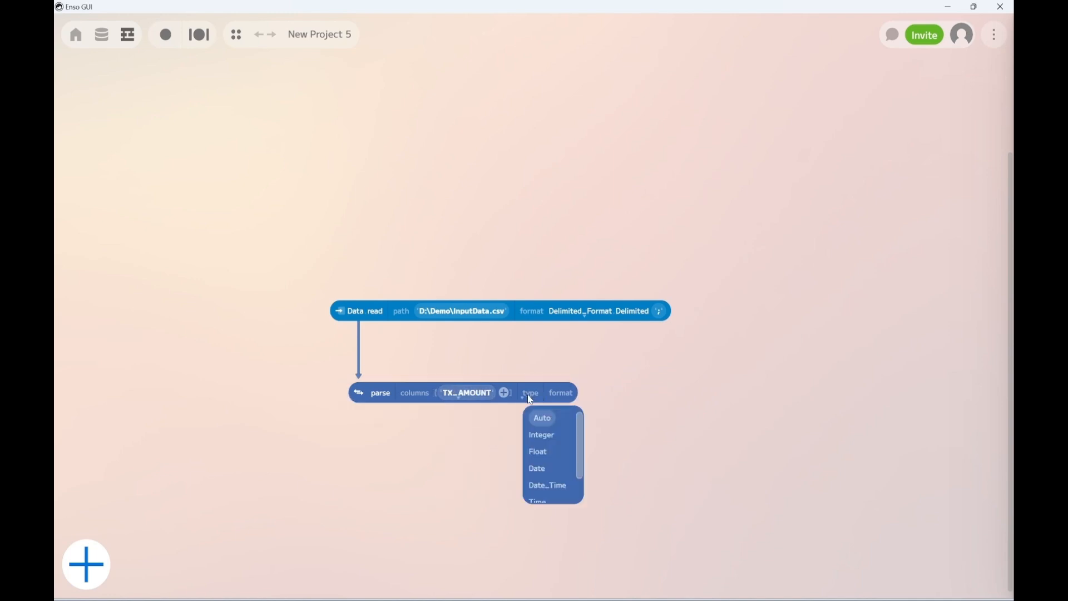
left_click(537, 455)
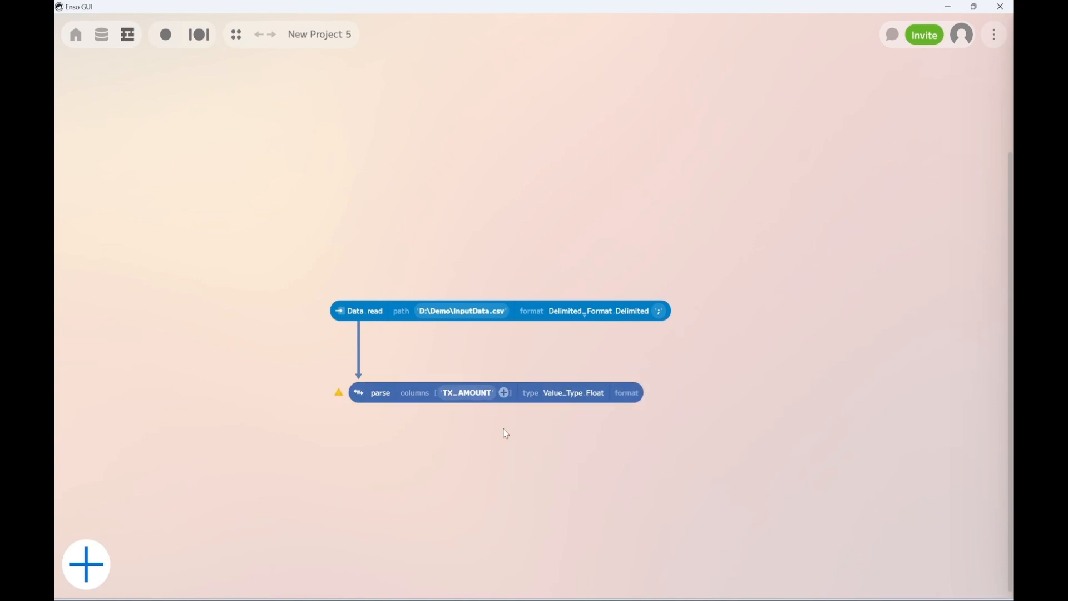
Set the on_problems behaviour of the TX_AMOUNT parse component to Ignore
left_click(376, 391)
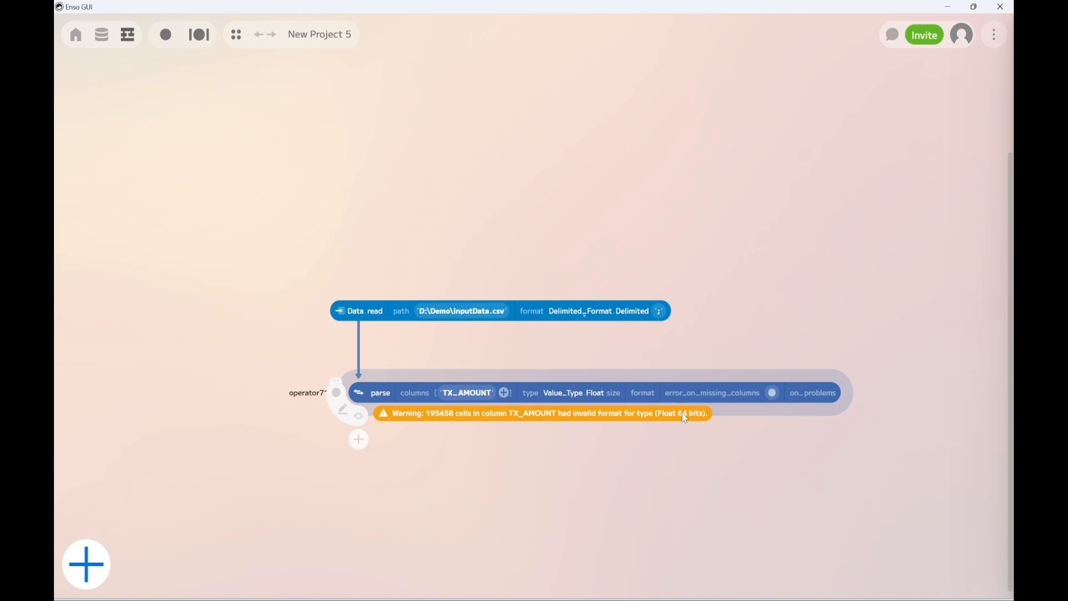
left_click(809, 396)
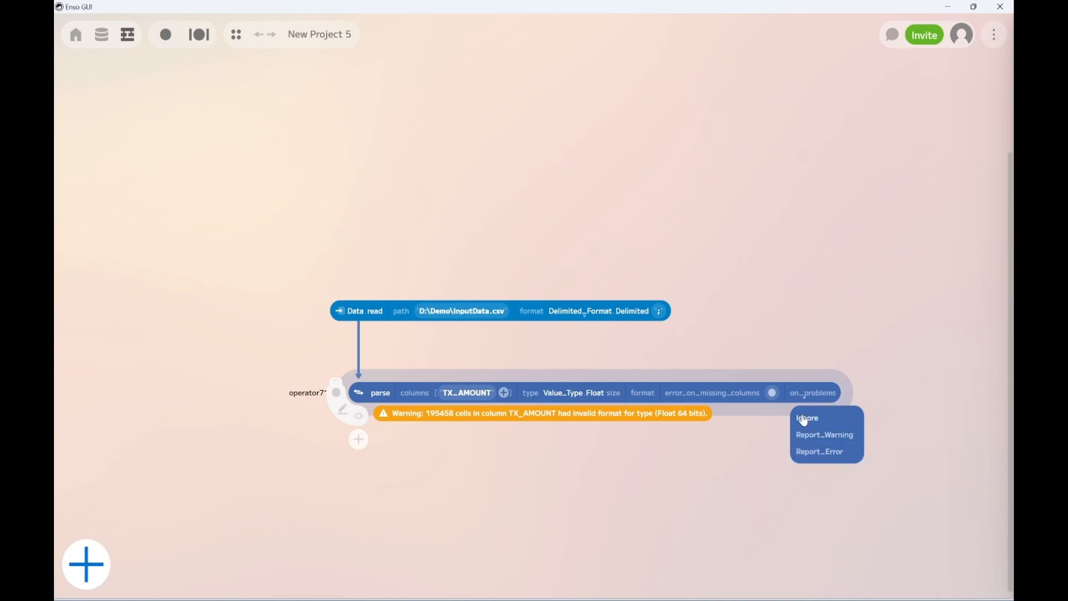
left_click(807, 418)
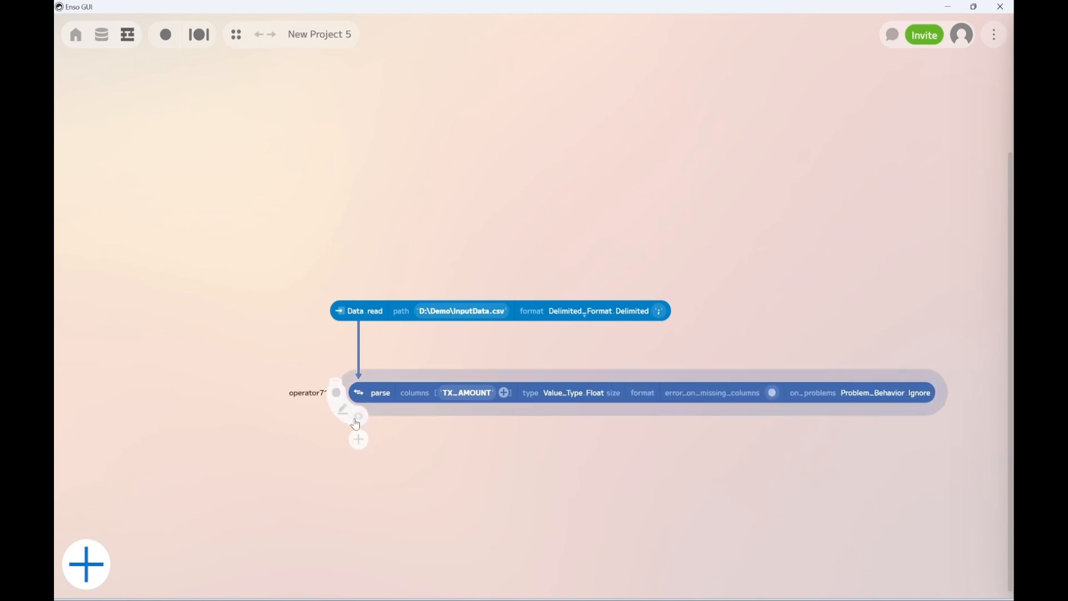
Preview the parsed table, check how the invalid TX_AMOUNT entries were converted around rows 27 to 33, and close the preview
left_click(359, 418)
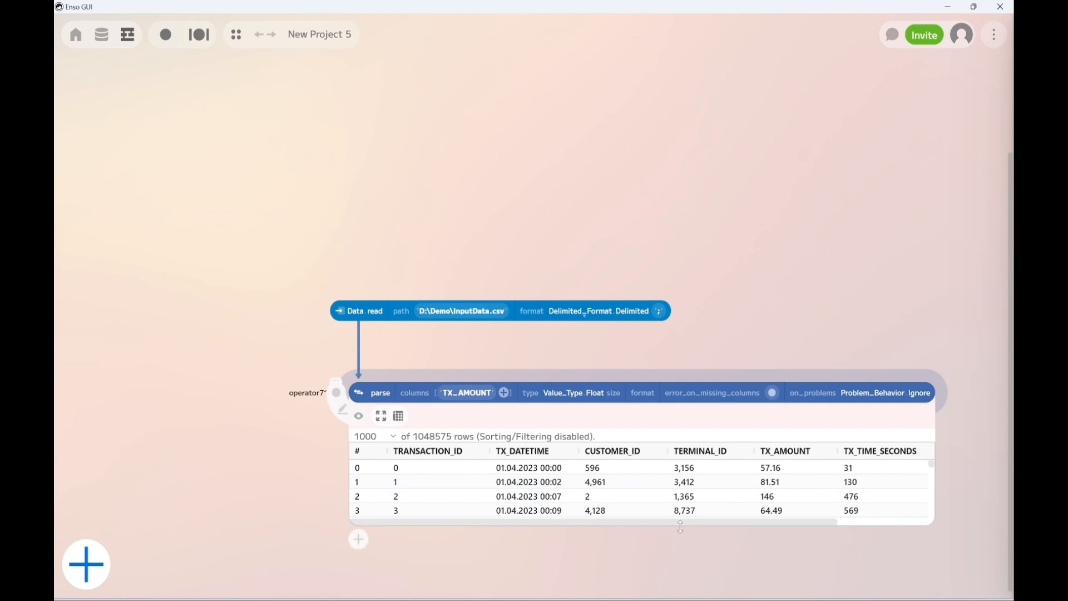
left_click_drag(680, 525, 684, 595)
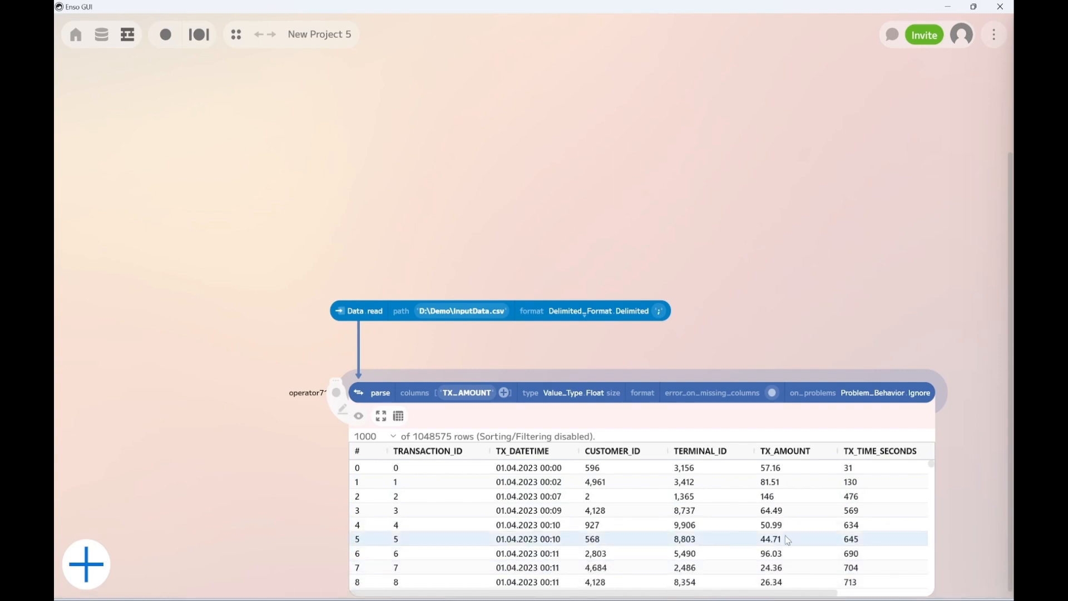
scroll(785, 535, "down", 6)
scroll(784, 540, "down", 1)
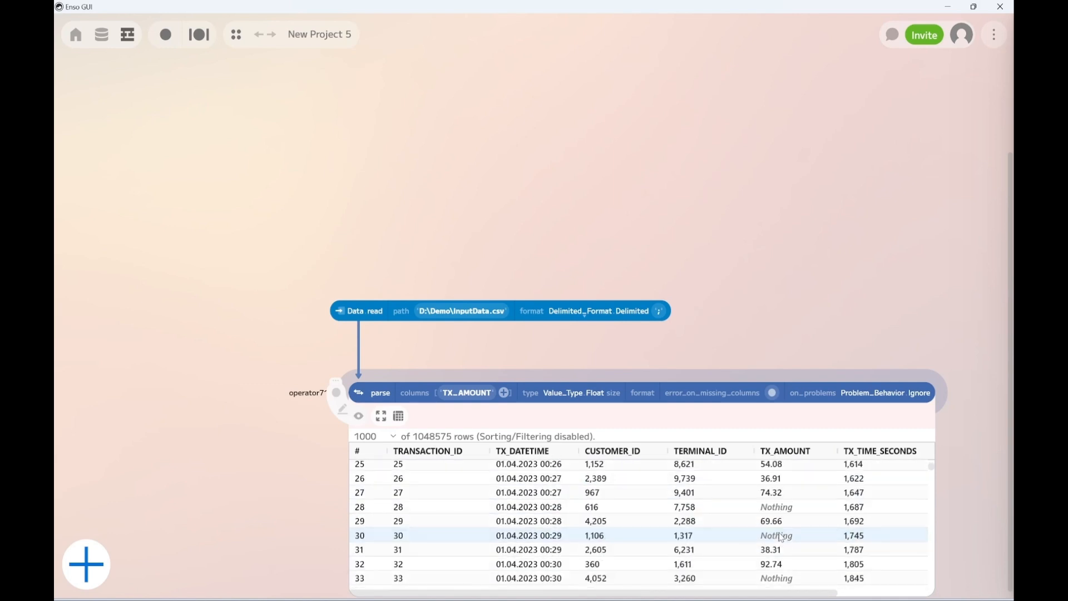
left_click(776, 494)
left_click(773, 507)
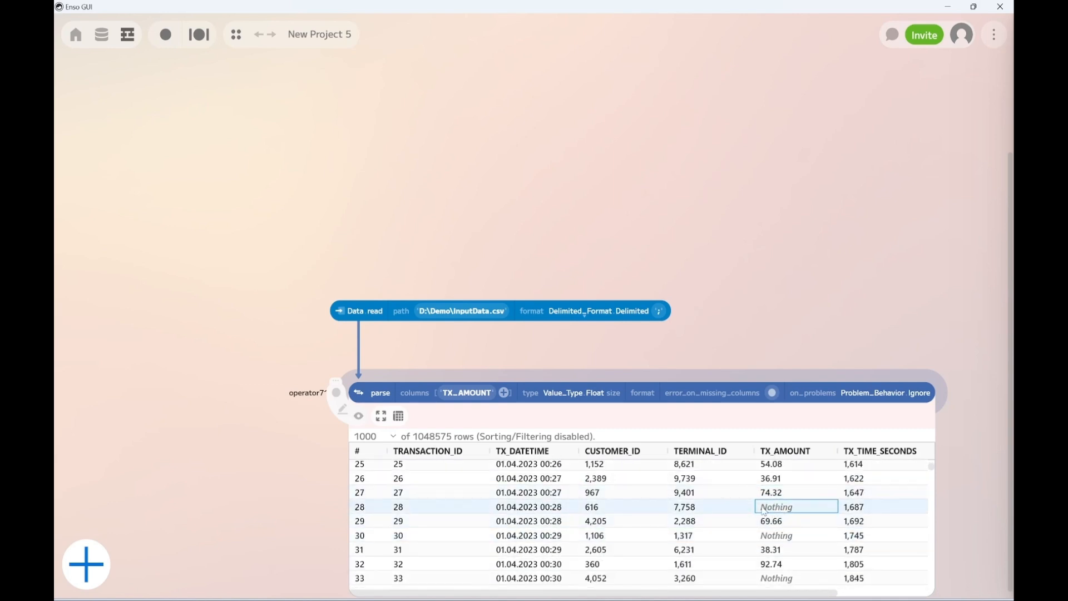
left_click(764, 536)
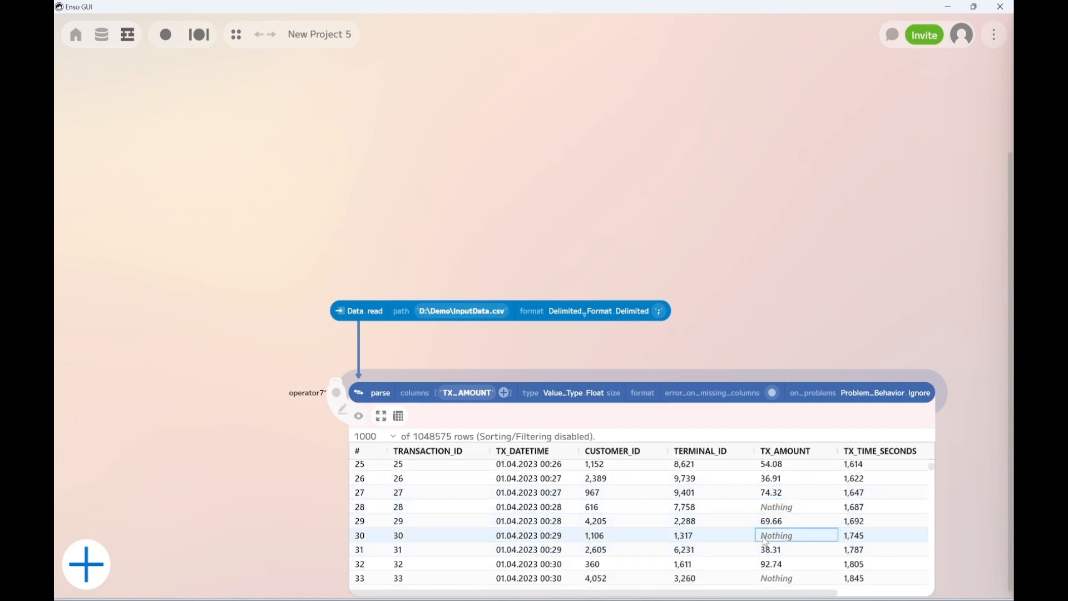
left_click(770, 578)
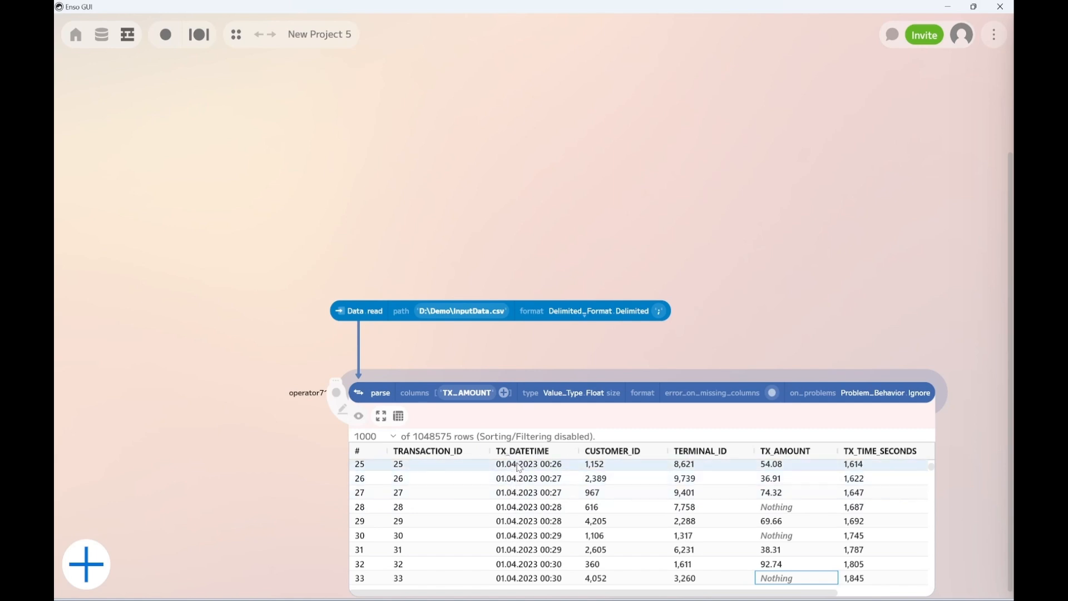
left_click(359, 416)
Add a second parse component connected to the output of the TX_AMOUNT parse component
left_click_drag(359, 416, 359, 474)
type("par")
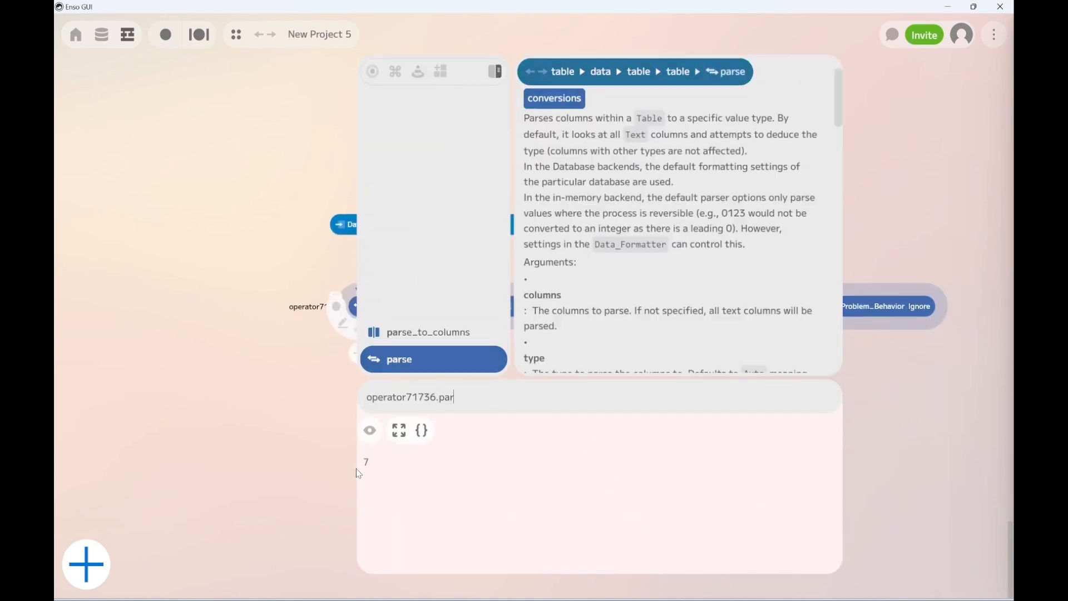
key("BackSpace")
key("BackSpace")
type("r")
key("BackSpace")
type("a")
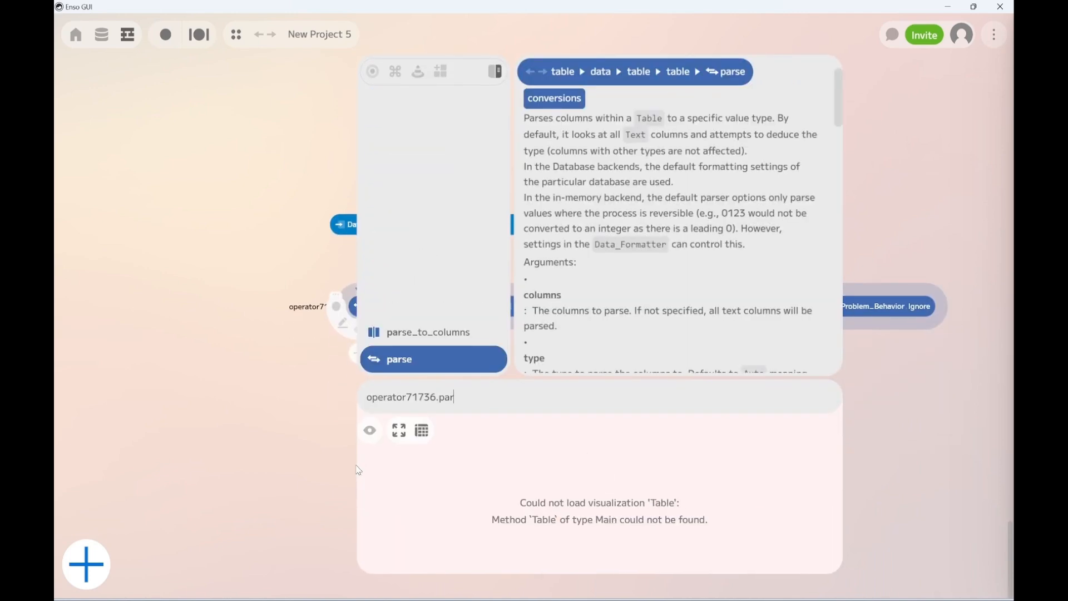
left_click(418, 364)
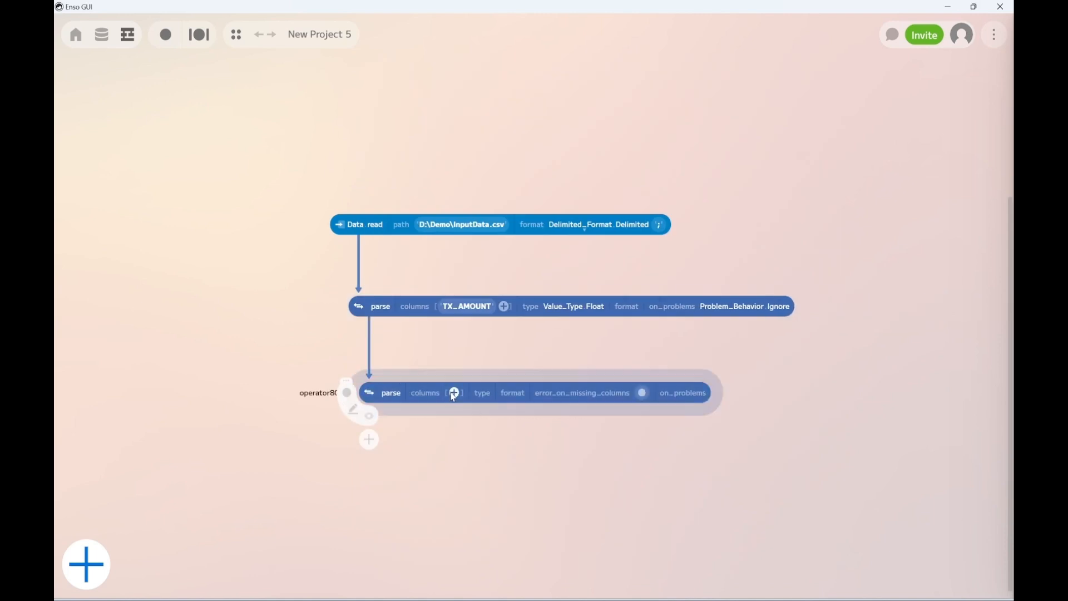
Configure the second parse component to convert the TX_DATETIME column to the Date_Time type
left_click(453, 393)
left_click(472, 403)
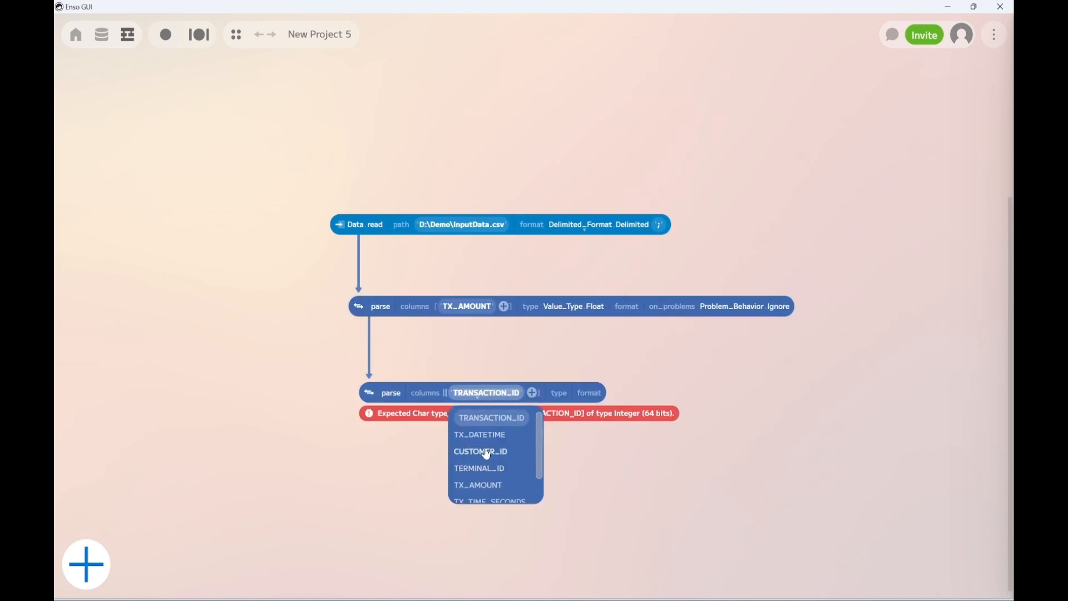
left_click(476, 434)
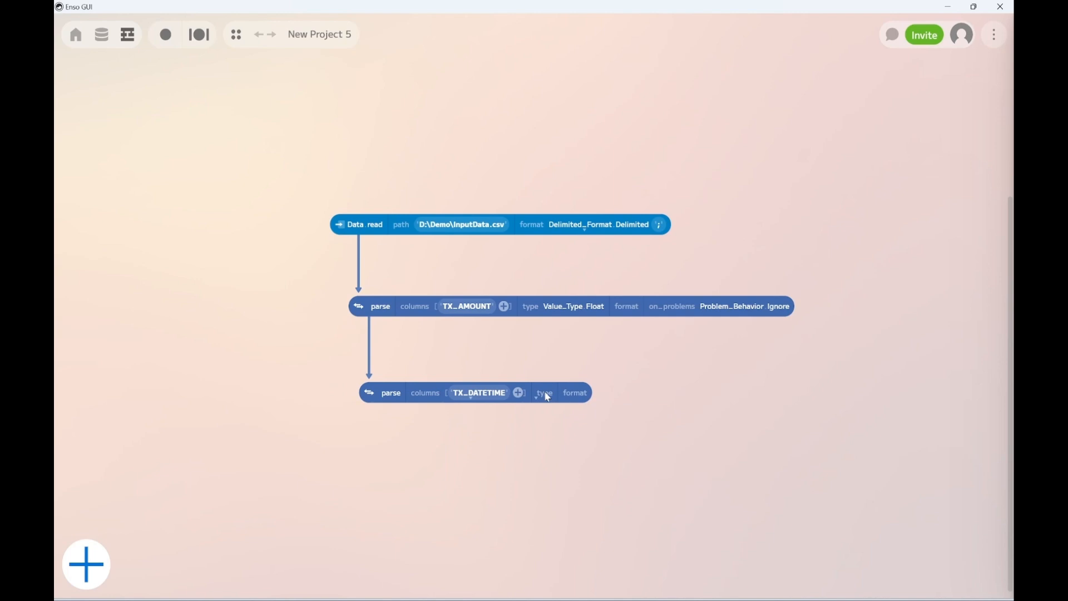
left_click(545, 393)
left_click(554, 487)
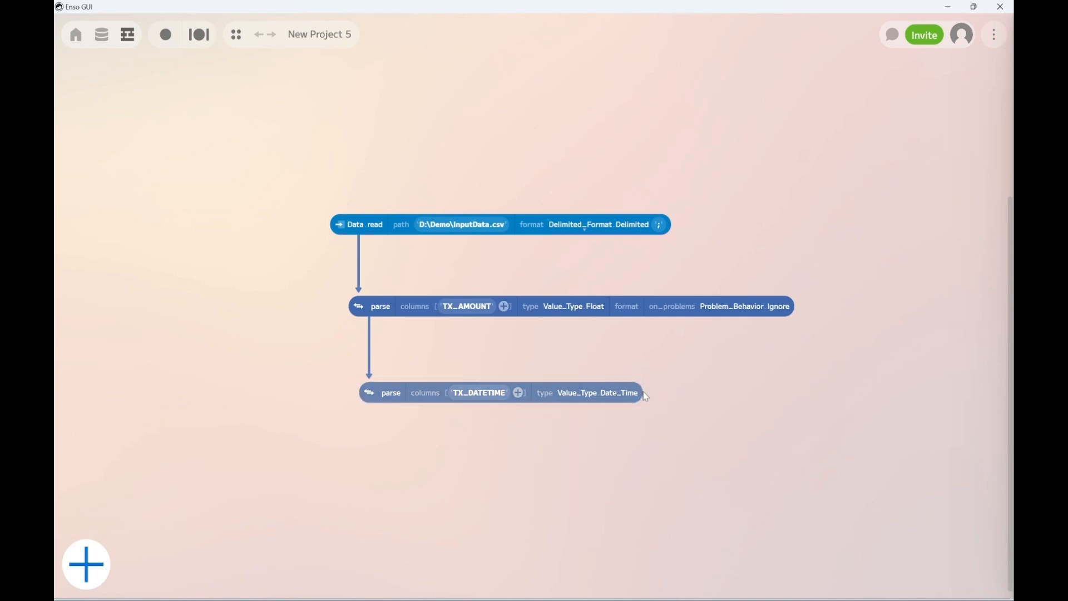
left_click(542, 392)
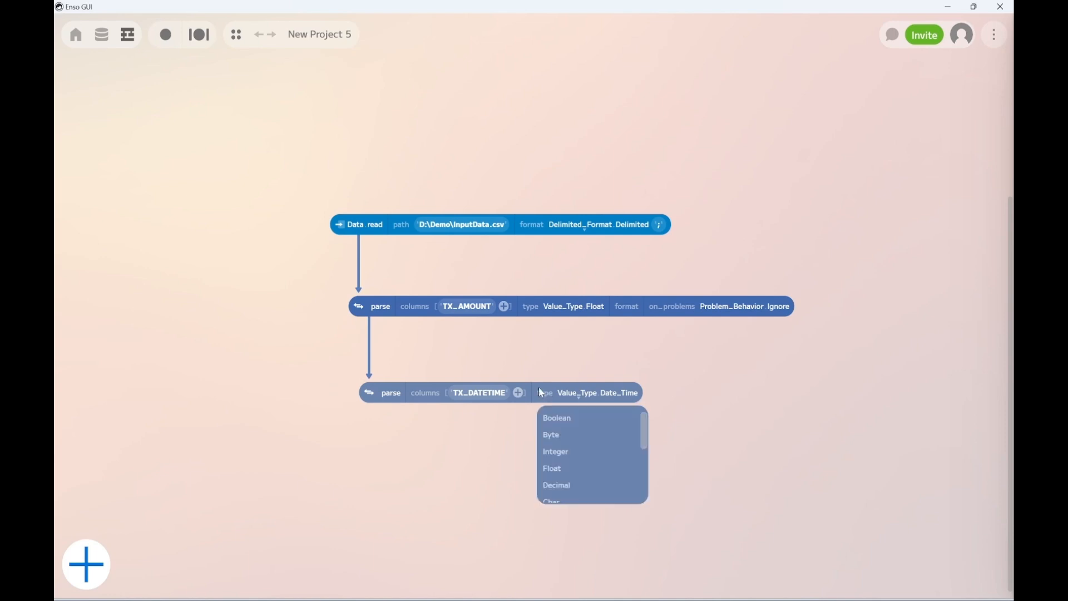
left_click(397, 392)
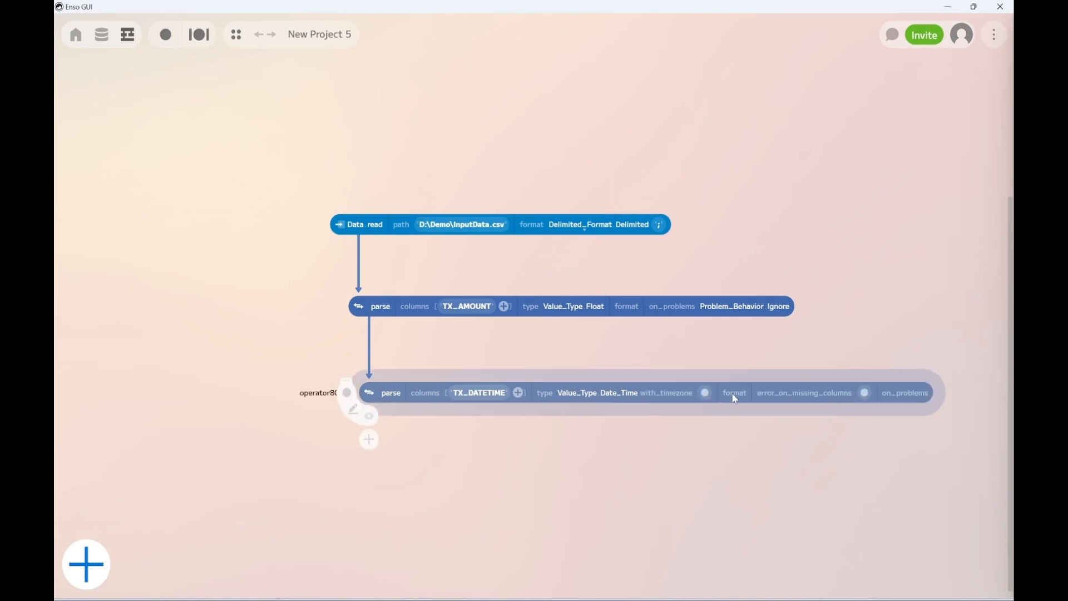
Set the date format of the TX_DATETIME parse component to the custom pattern dd.MM.yyyy HH:mm
left_click(735, 398)
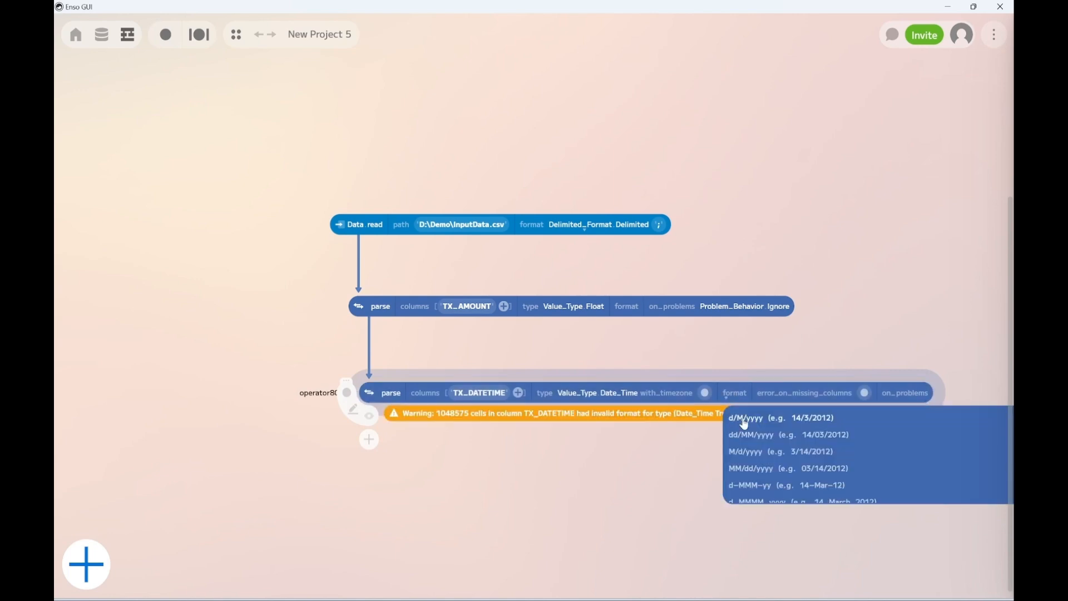
scroll(745, 424, "down", 10)
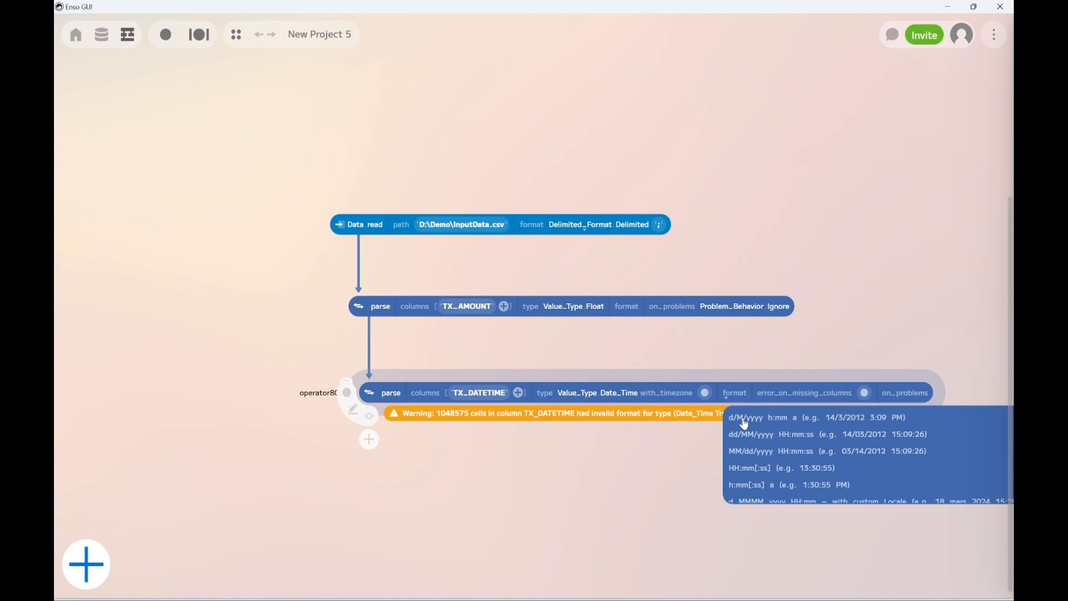
scroll(745, 424, "up", 10)
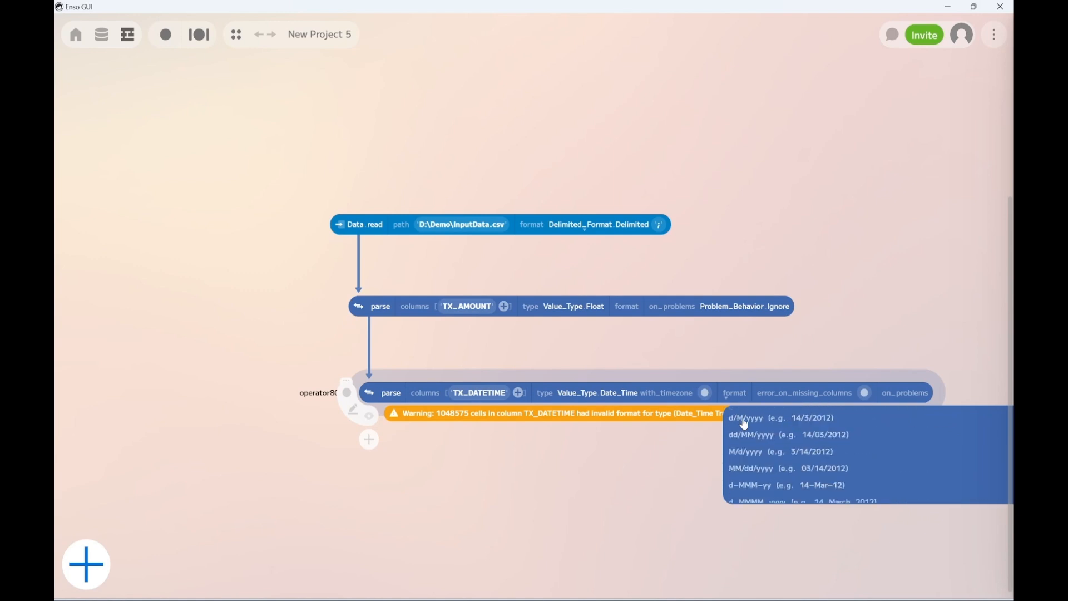
left_click(749, 420)
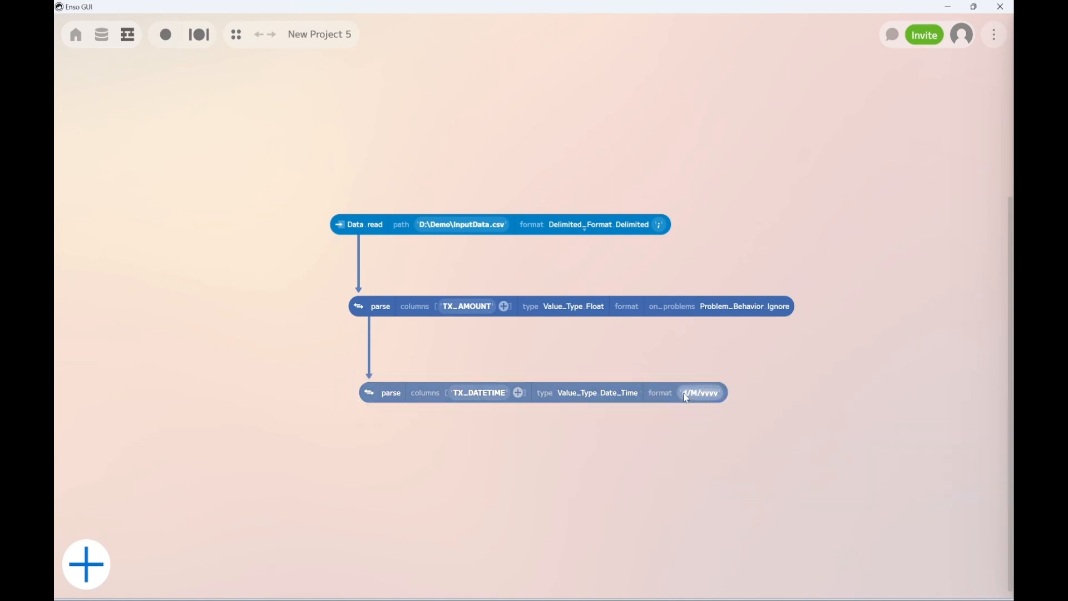
type("dd.MM.yyyy HH:mm")
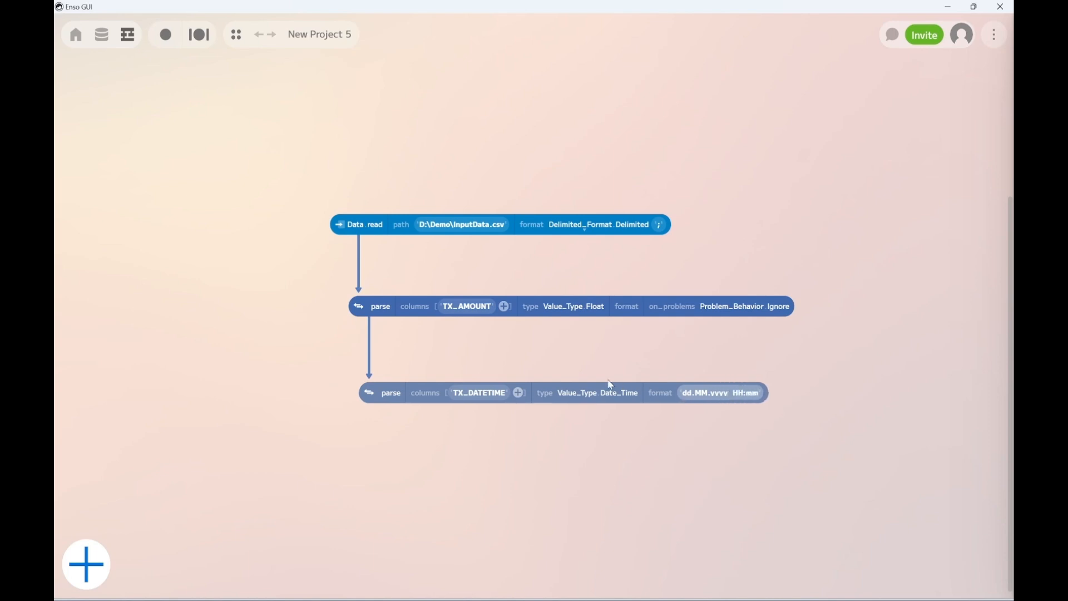
Preview the parsed table, check the converted TX_DATETIME values in the first rows, and close the preview
mouse_move(369, 392)
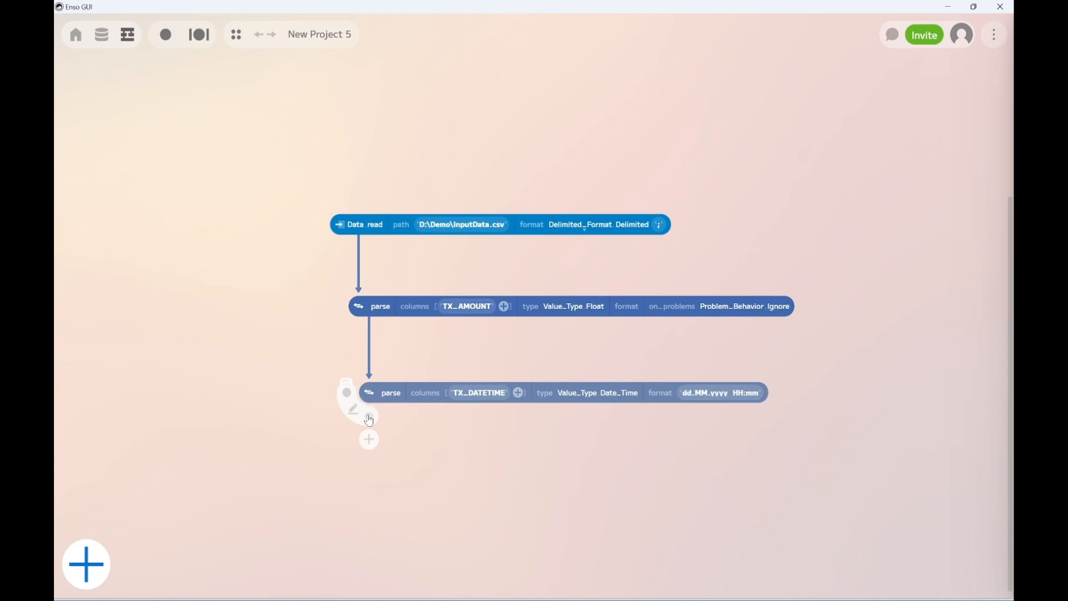
left_click(370, 416)
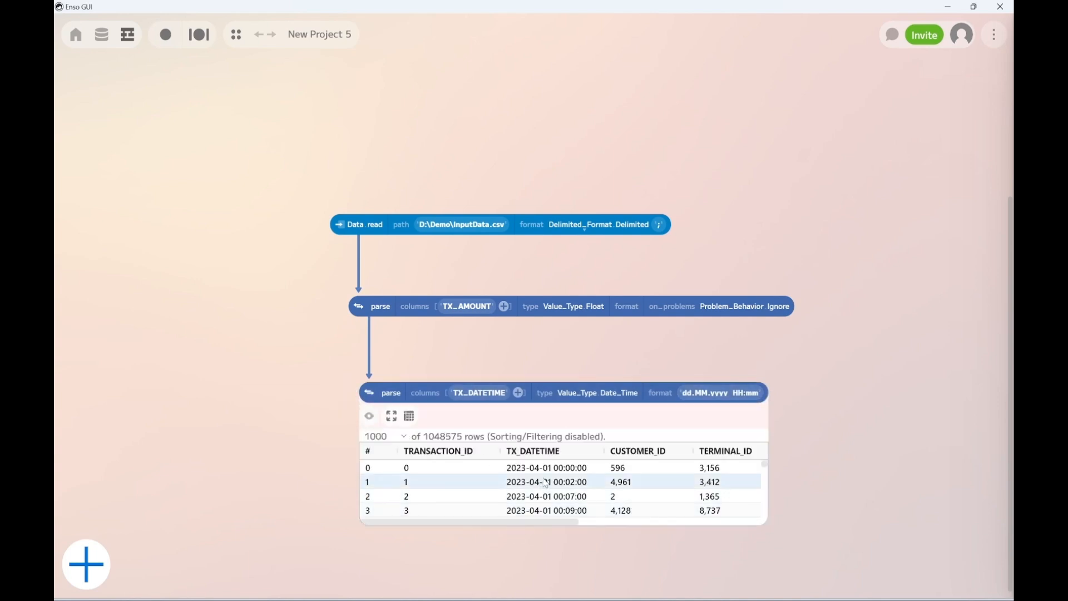
left_click(568, 480)
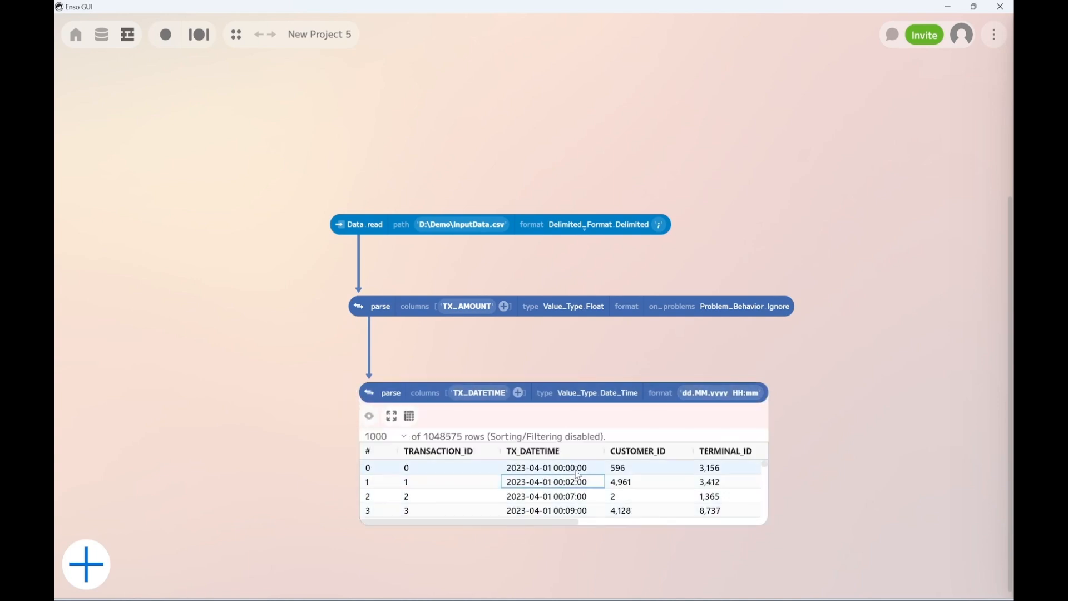
left_click(536, 471)
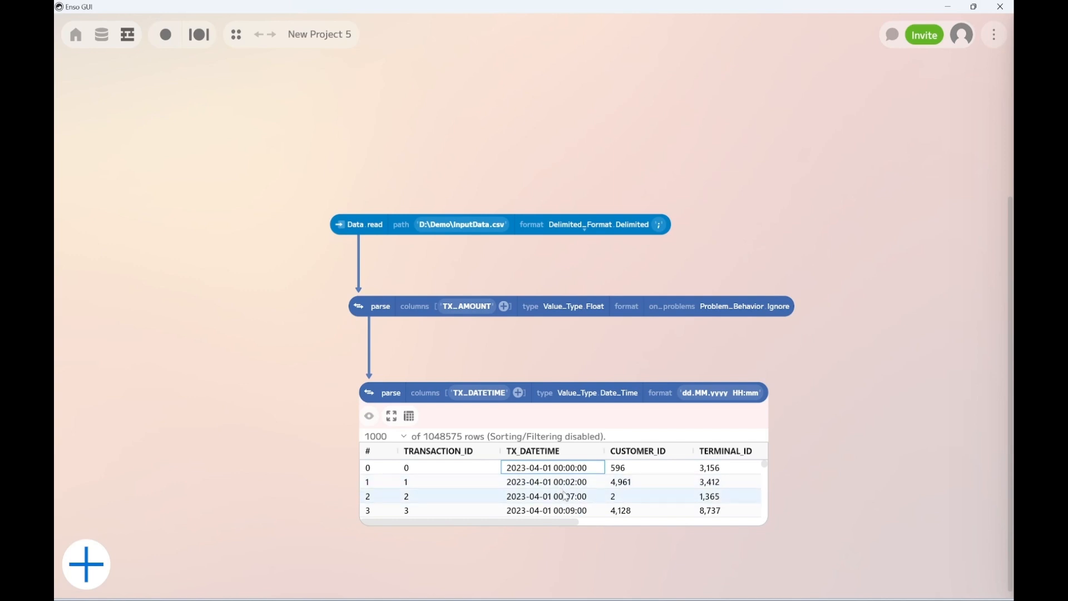
left_click(566, 497)
scroll(568, 500, "down", 1)
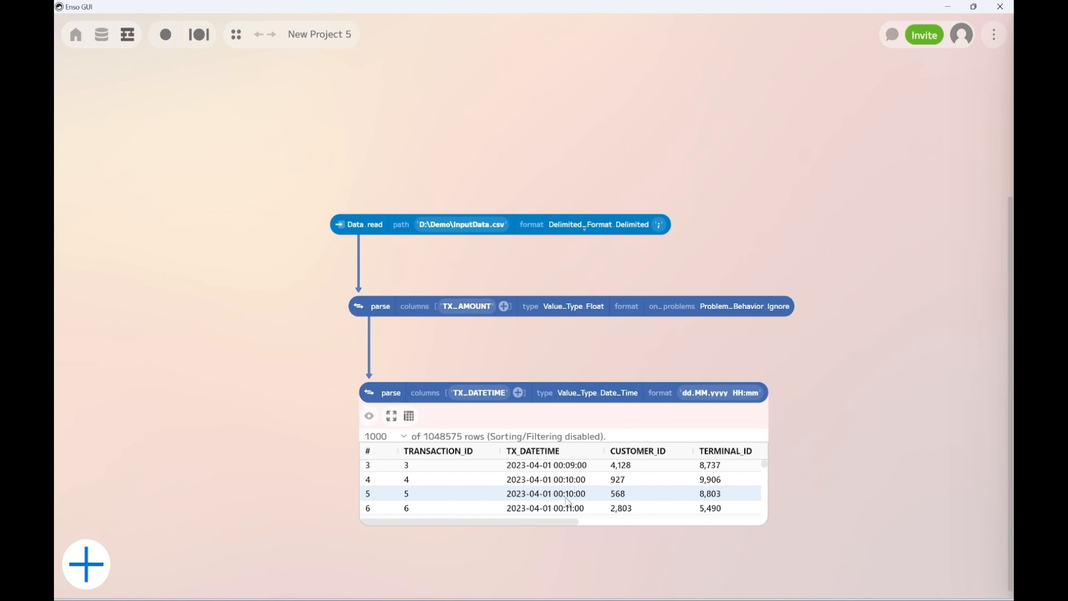
left_click(368, 417)
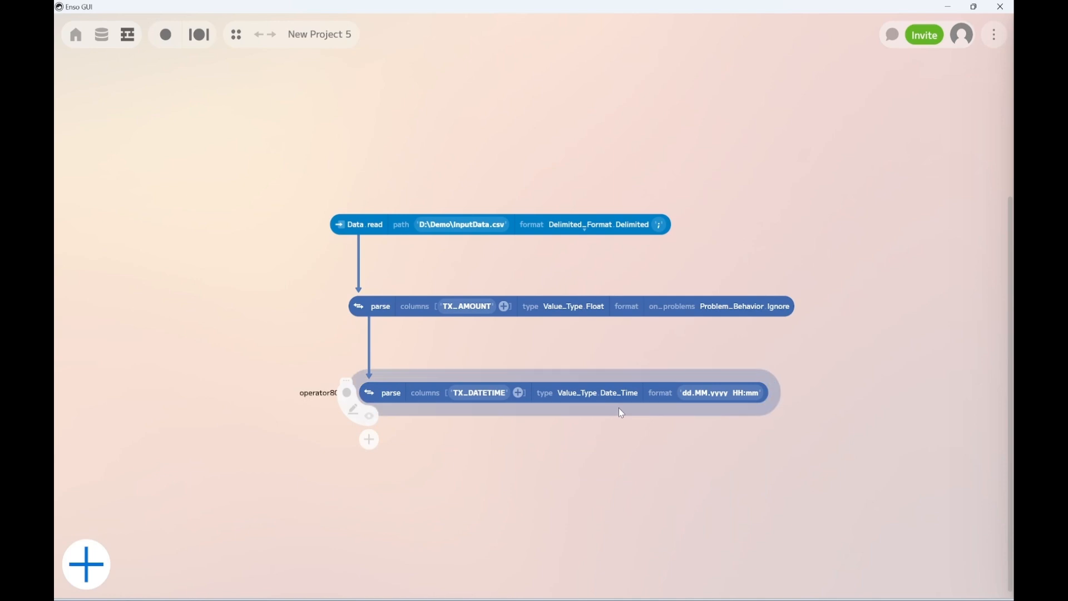
Add an aggregate component connected to the output of the TX_DATETIME parse component
left_click_drag(627, 406, 630, 458)
type("agg")
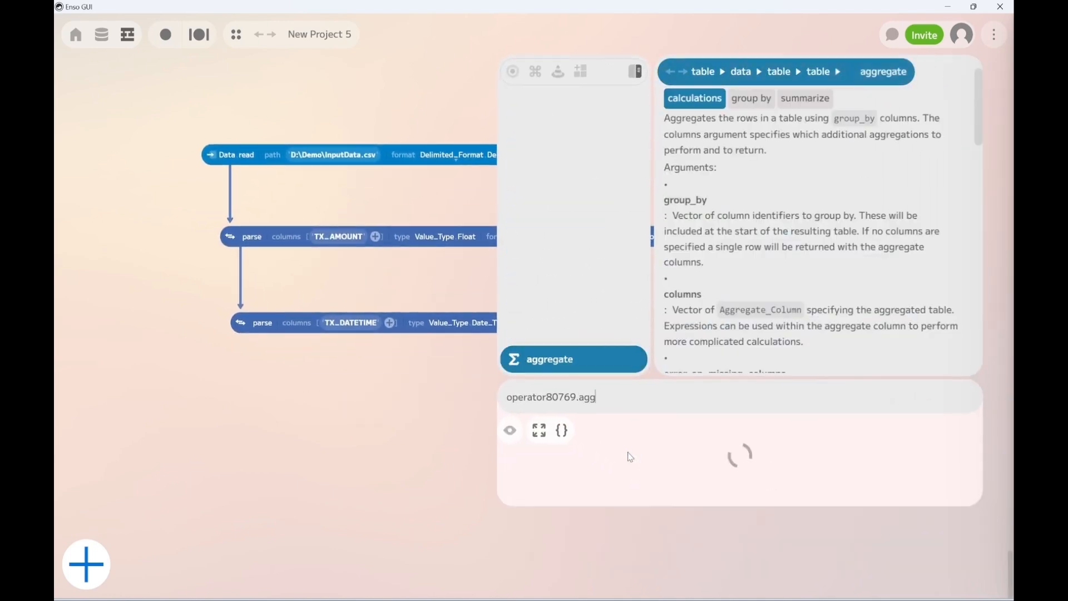
left_click(567, 361)
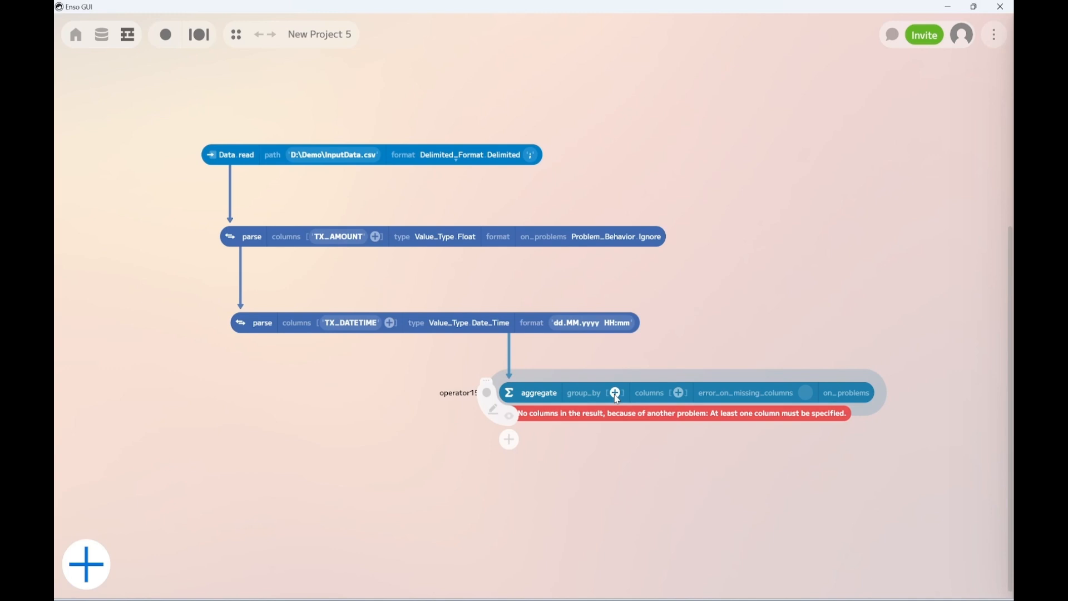
Group the aggregate component by TRANSACTION_ID and add a Count aggregate column
left_click(615, 393)
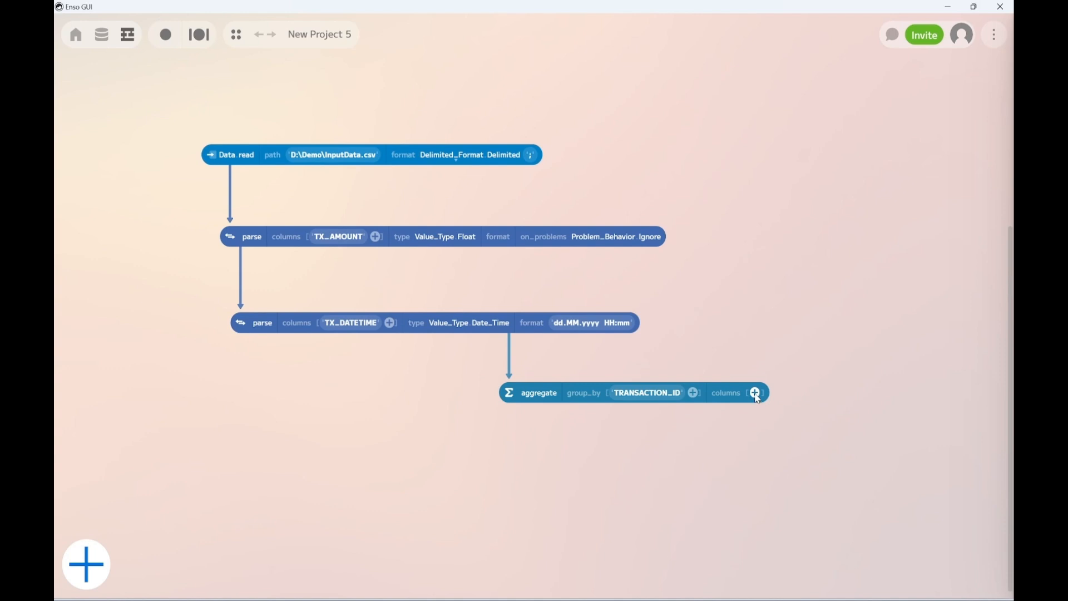
left_click(755, 393)
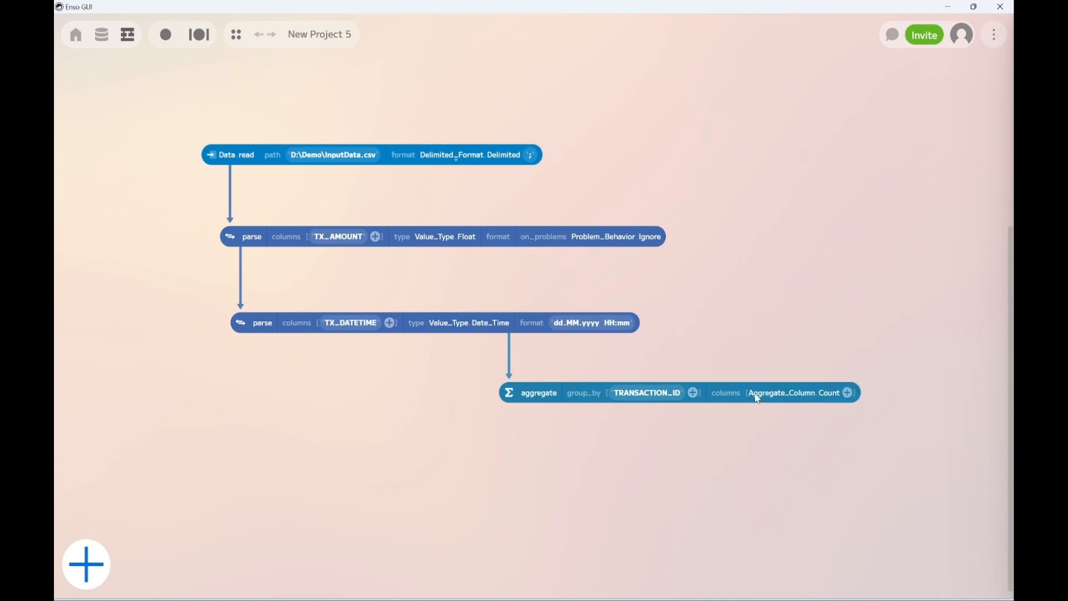
left_click(791, 396)
scroll(787, 447, "down", 5)
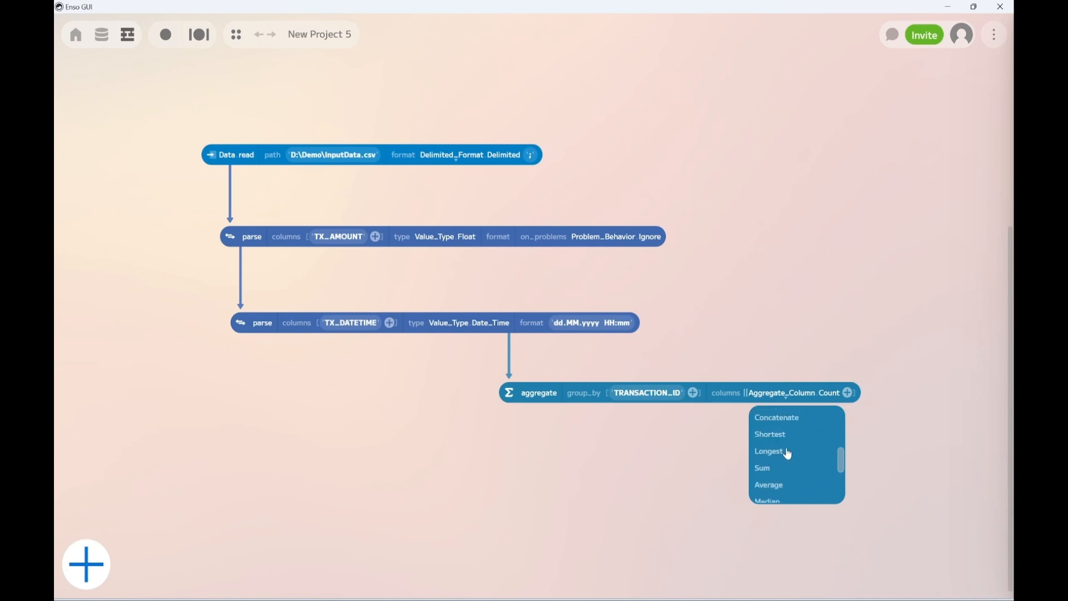
scroll(787, 456, "down", 5)
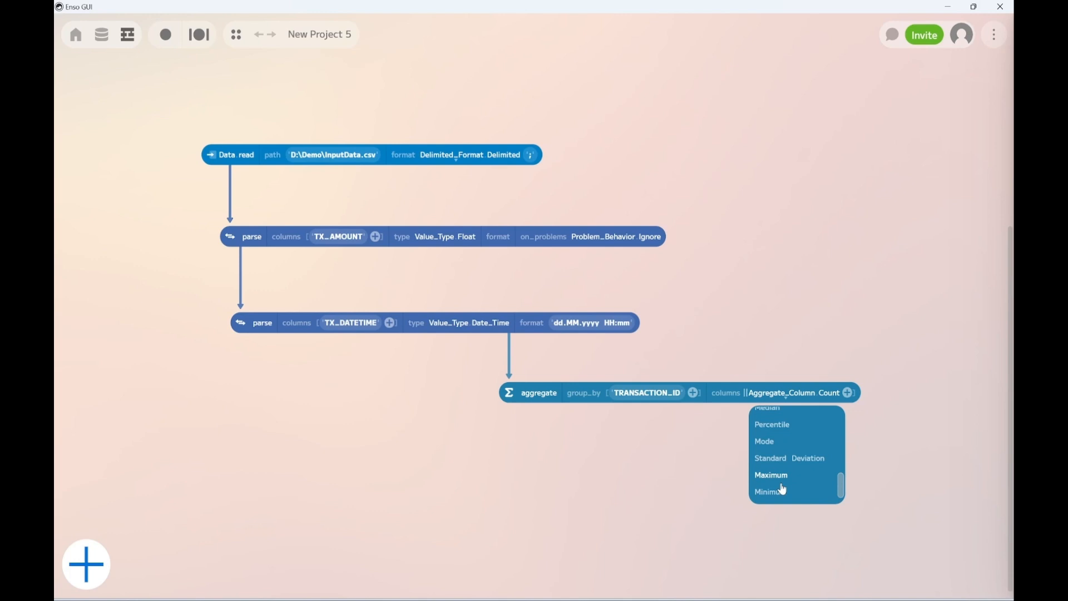
scroll(783, 488, "up", 3)
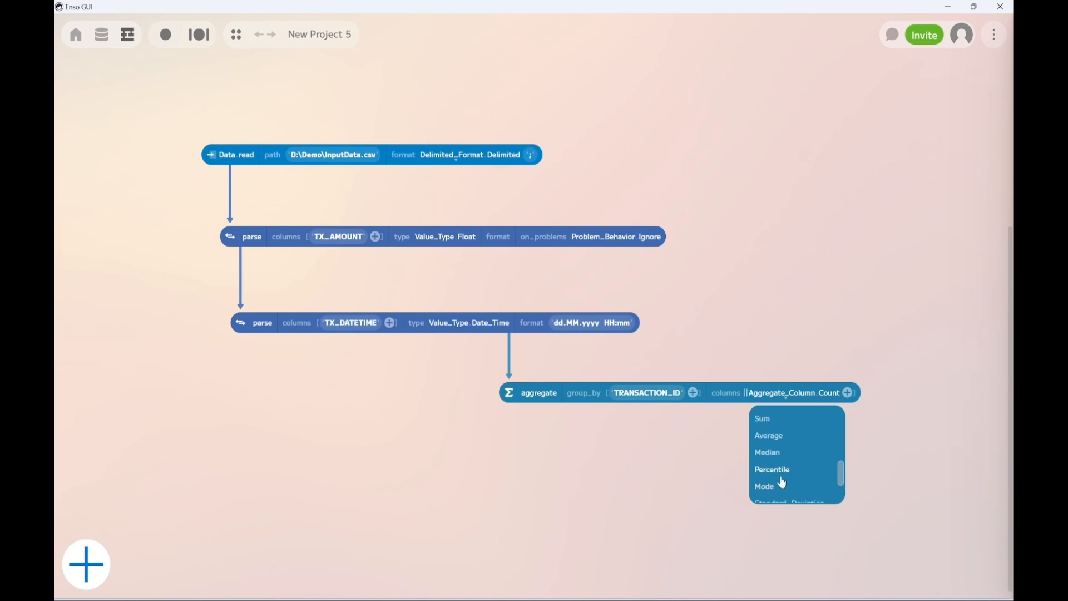
left_click(520, 398)
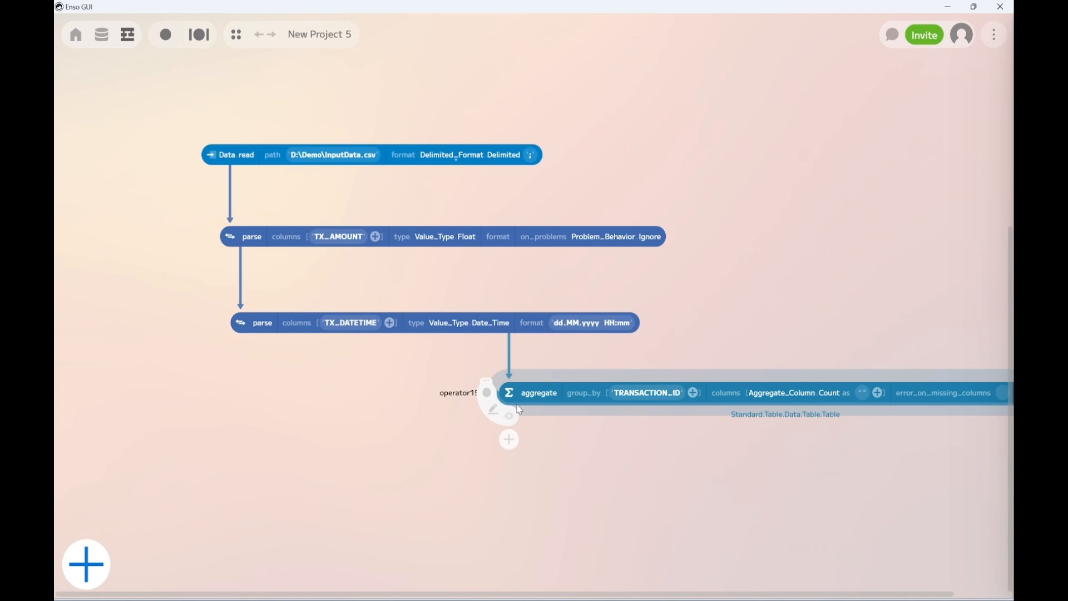
Add a filter component connected to the output of the aggregate component
left_click_drag(517, 407, 515, 464)
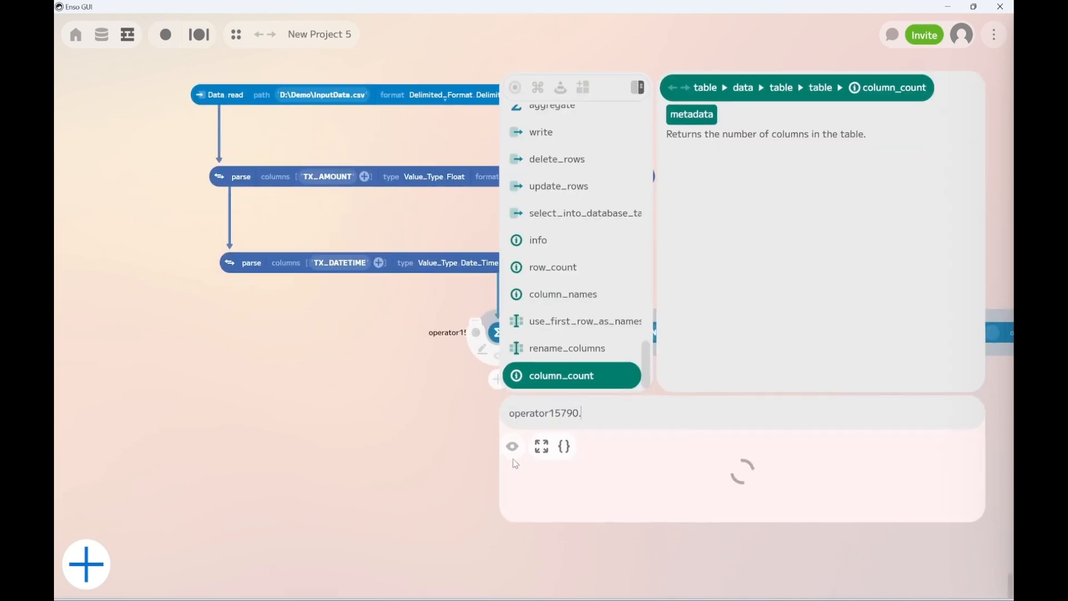
type("filt")
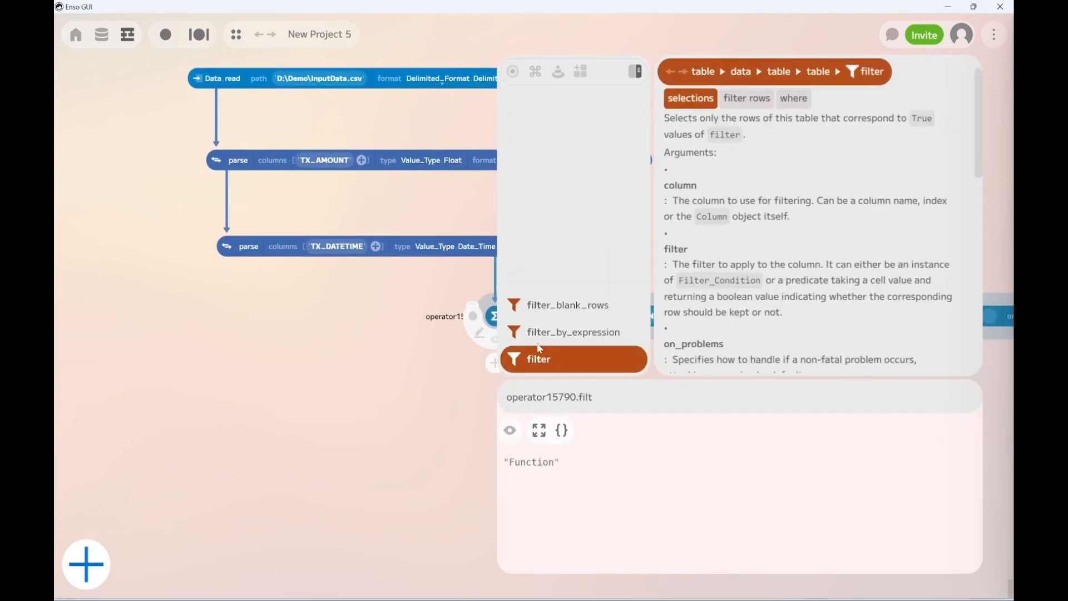
left_click(544, 358)
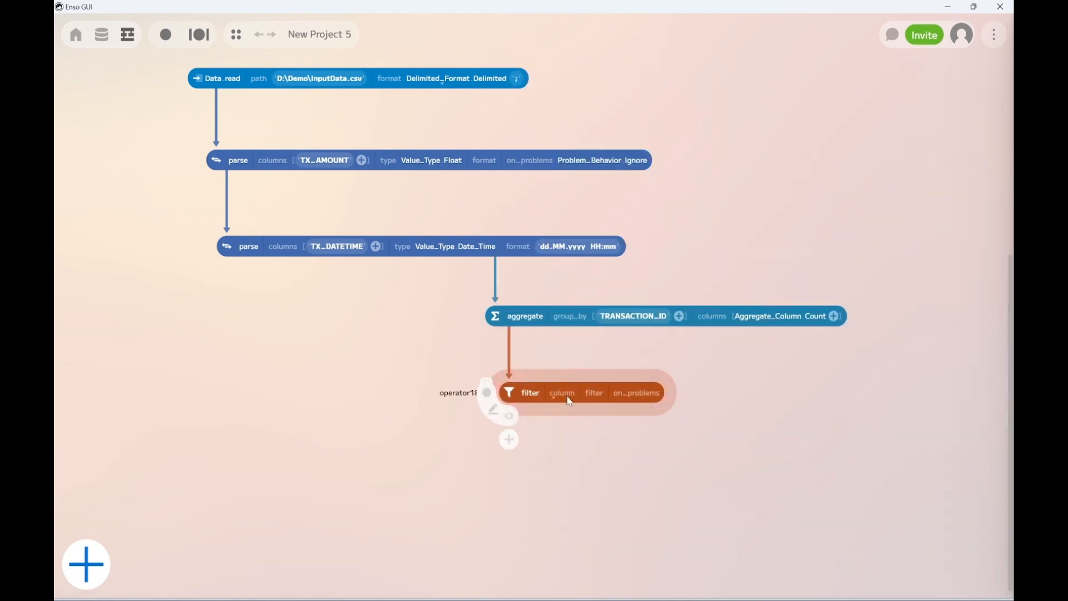
Set the filter to keep only rows whose Count is greater than the number 1, and preview the filtered table
left_click(564, 400)
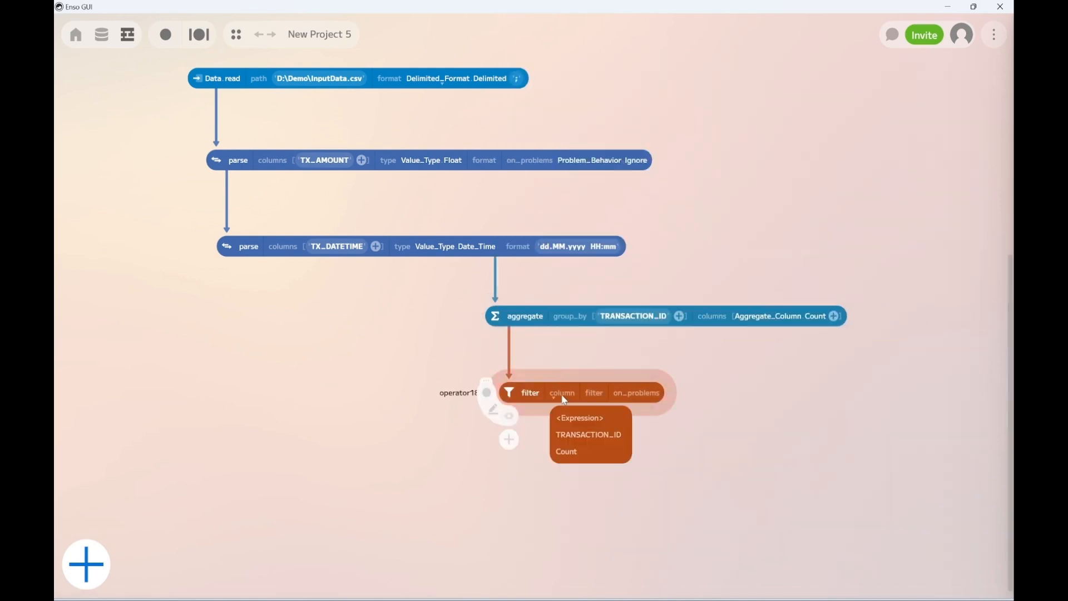
left_click(573, 450)
left_click(632, 394)
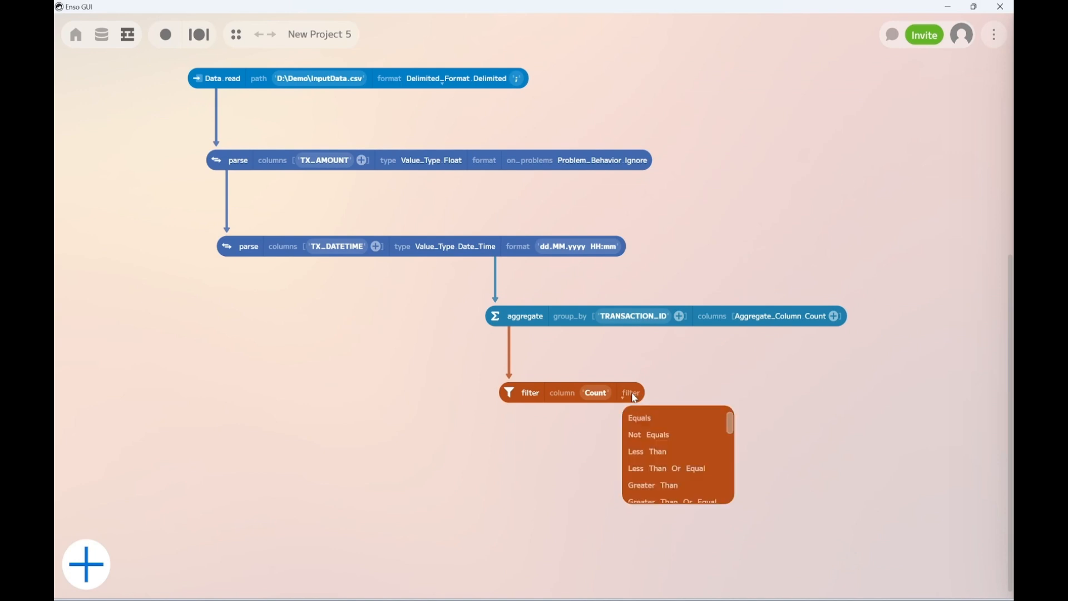
left_click(664, 485)
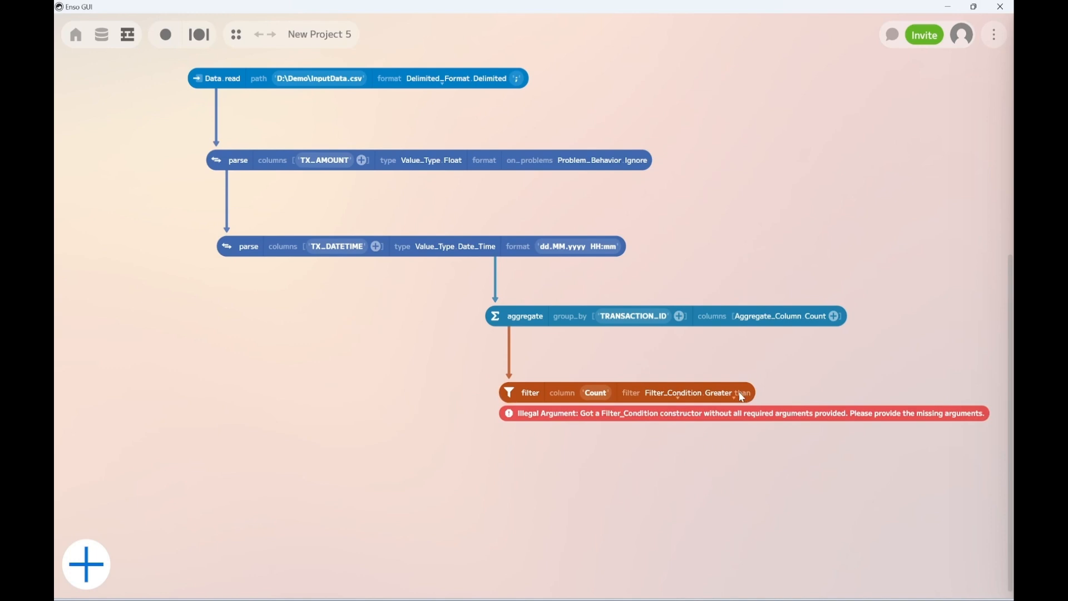
left_click(741, 398)
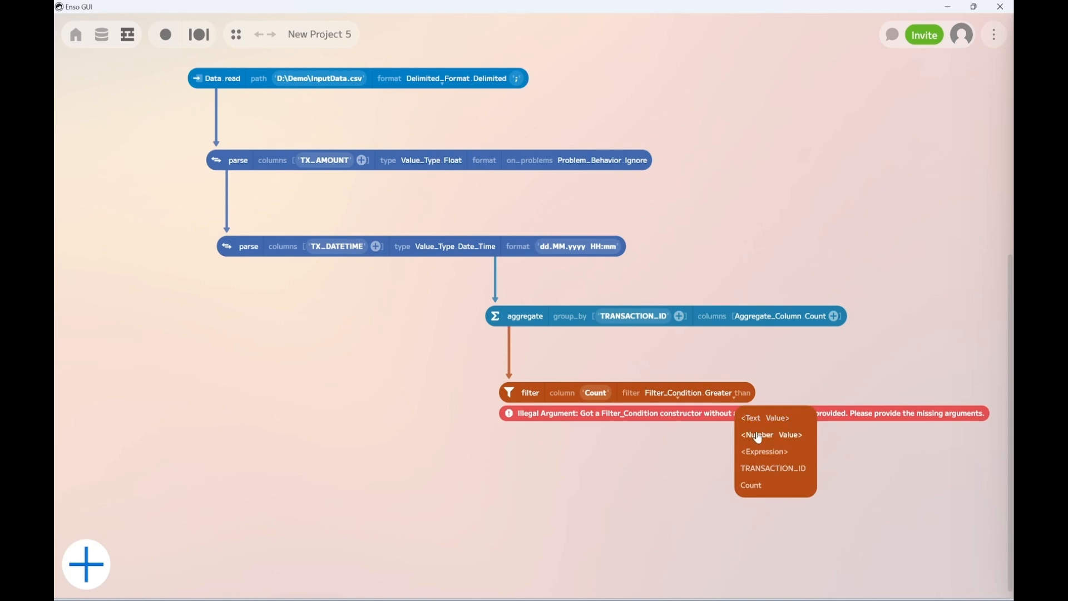
left_click(760, 435)
left_click(757, 392)
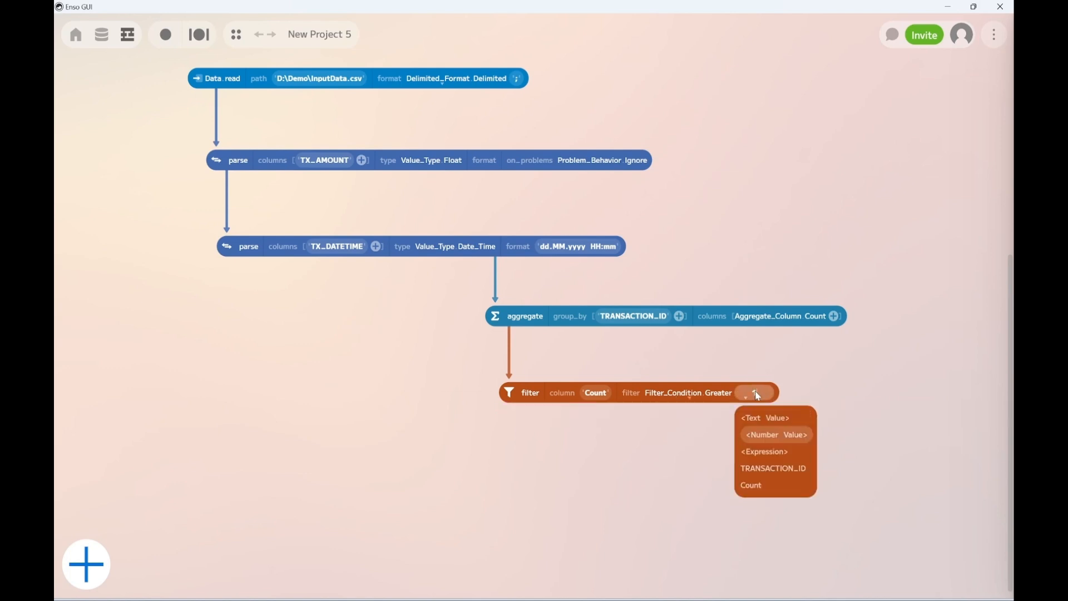
type("1")
key("Return")
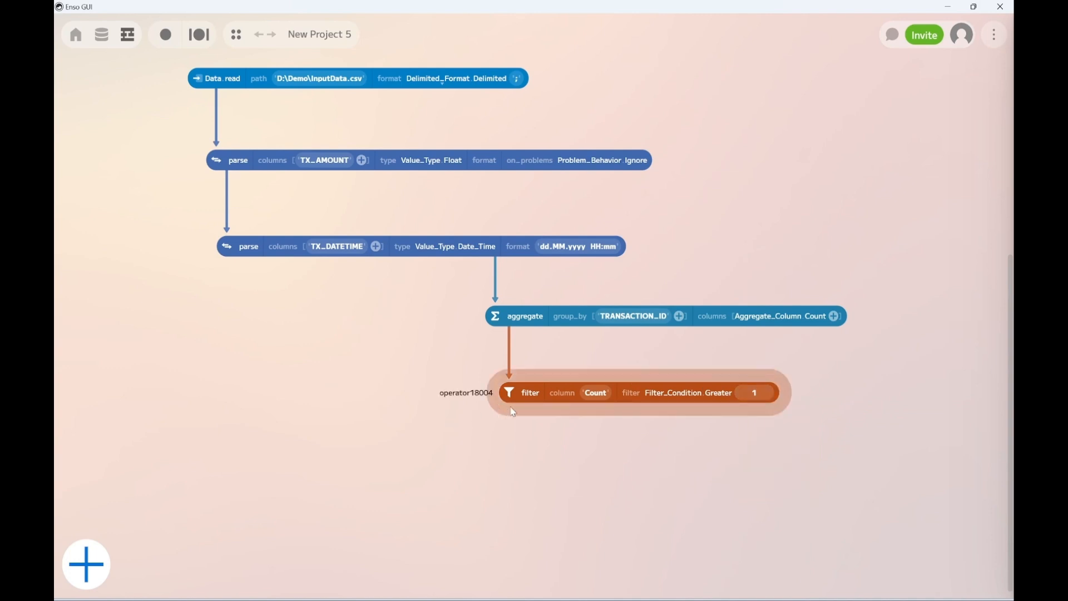
left_click(513, 412)
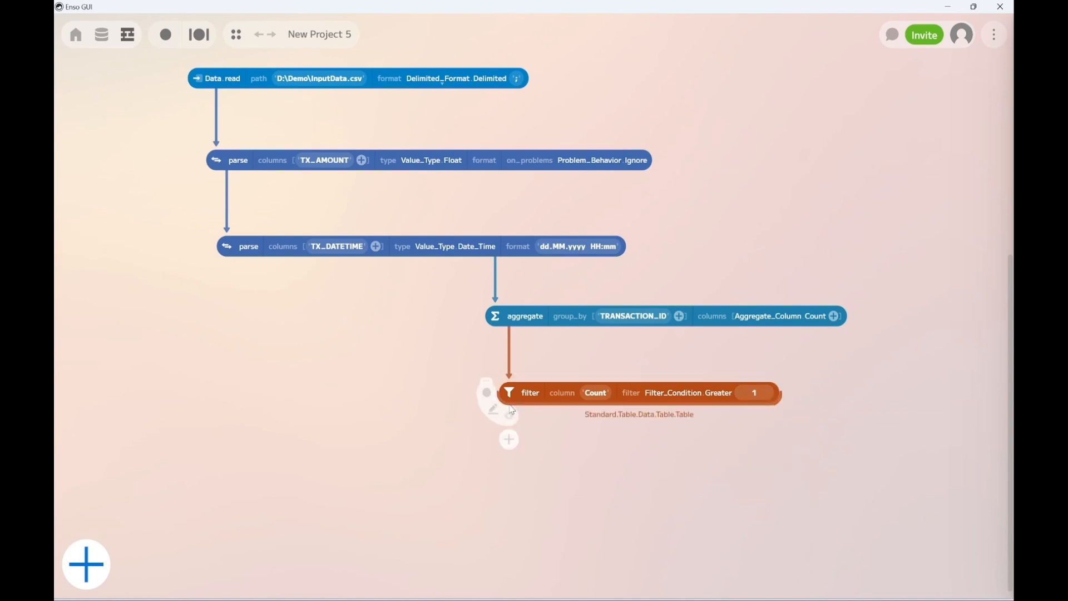
left_click(508, 418)
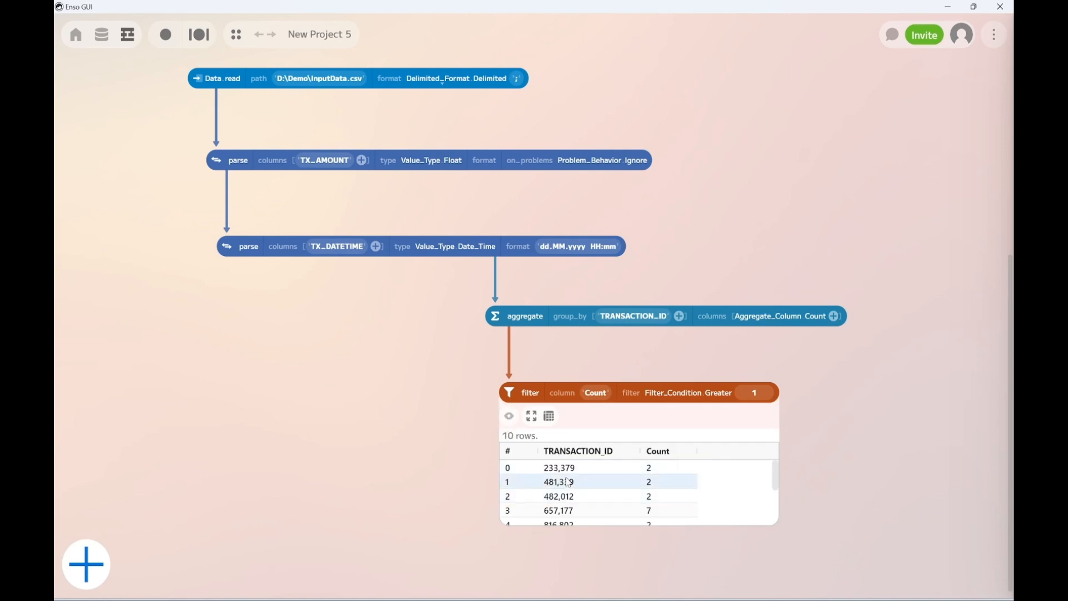
Review the filtered table of duplicate transaction IDs and their counts through the last row, and close the preview
scroll(567, 481, "down", 3)
scroll(628, 514, "up", 3)
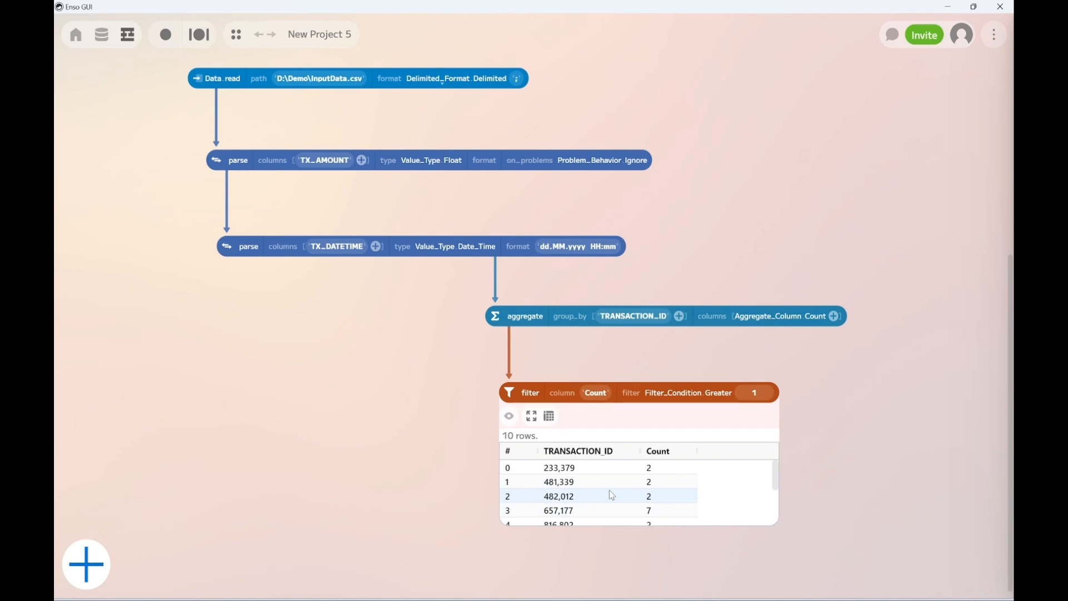
scroll(612, 493, "down", 3)
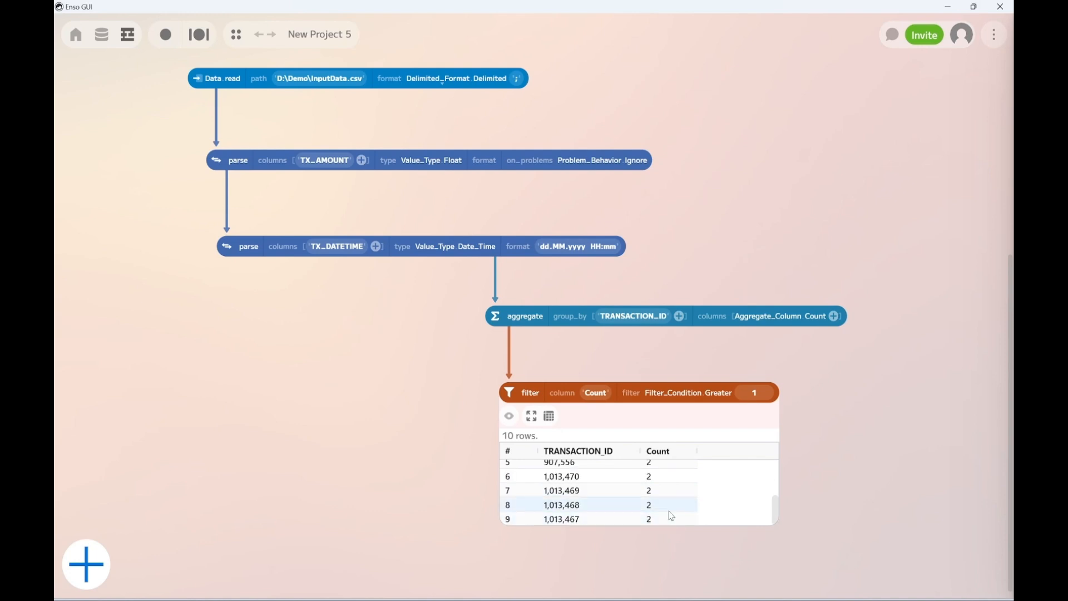
scroll(670, 515, "up", 3)
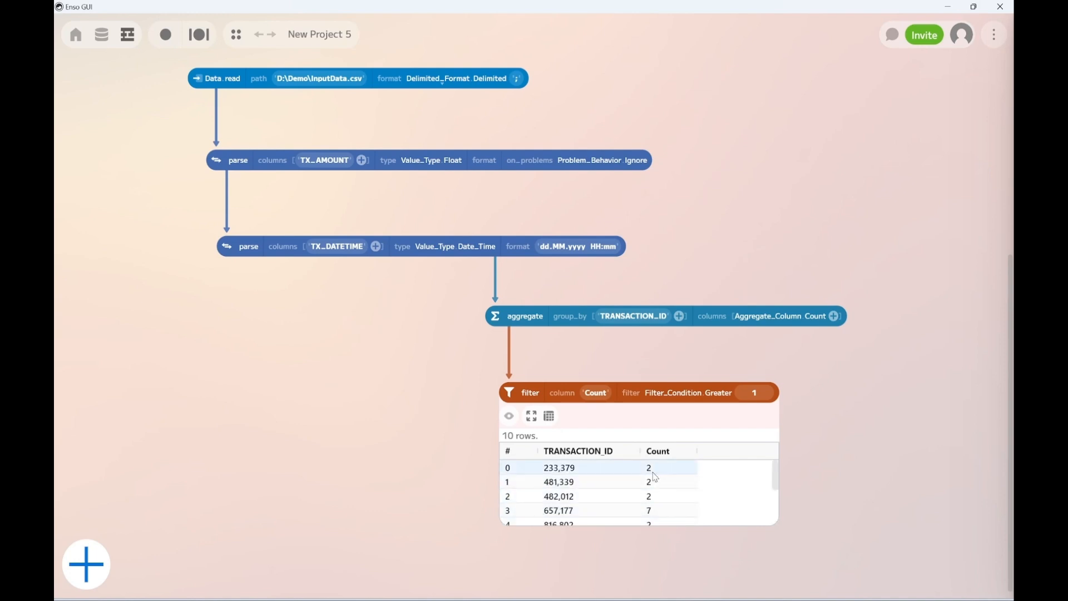
scroll(656, 495, "down", 3)
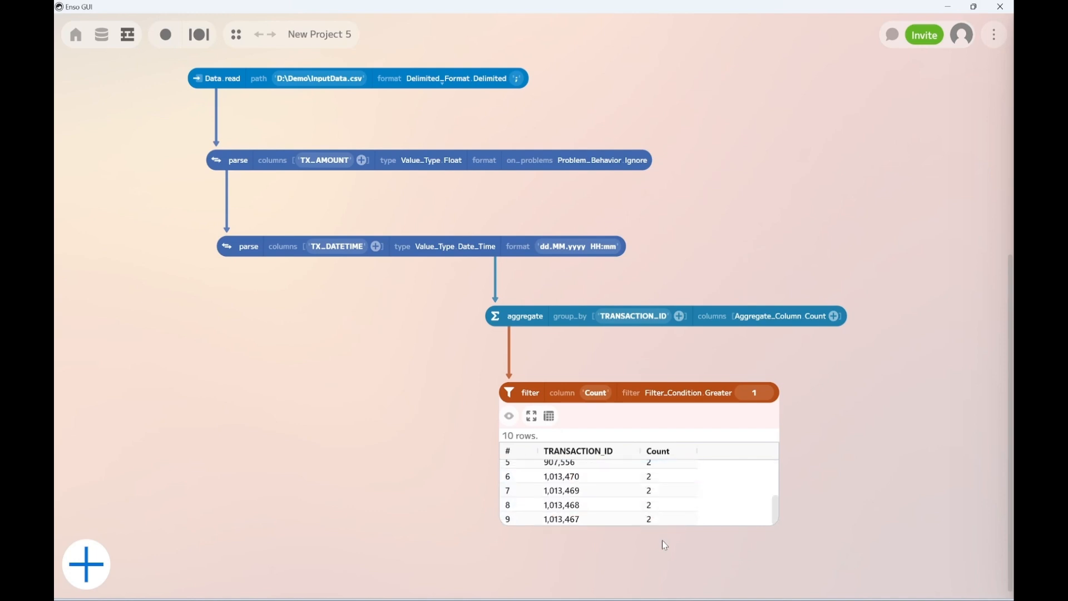
left_click(509, 416)
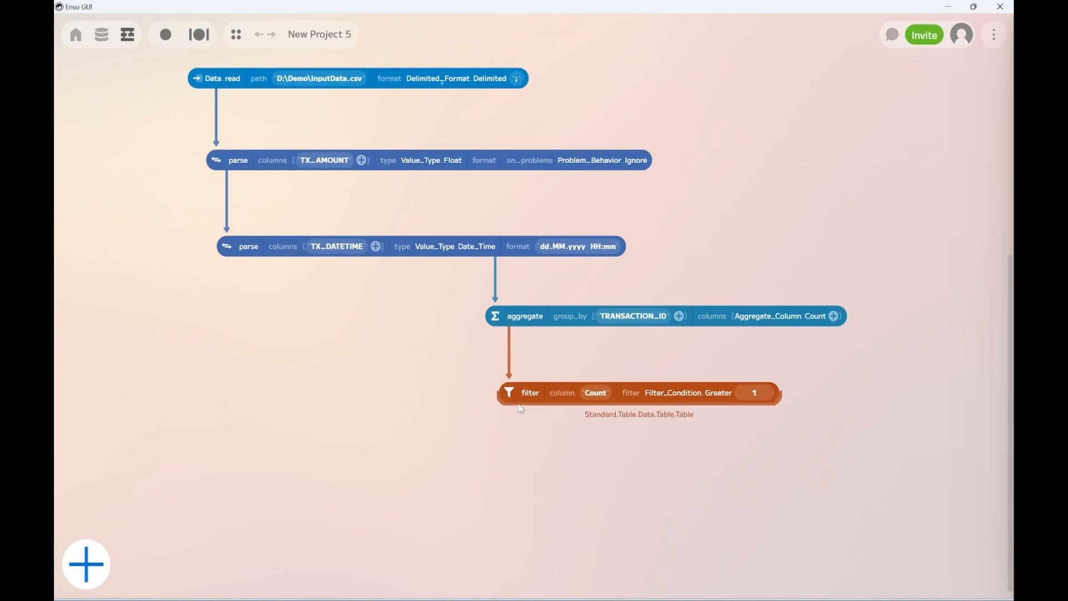
Add a remove_columns component connected to the output of the filter component and set it to remove the Count column
left_click_drag(521, 409, 509, 443)
type("re")
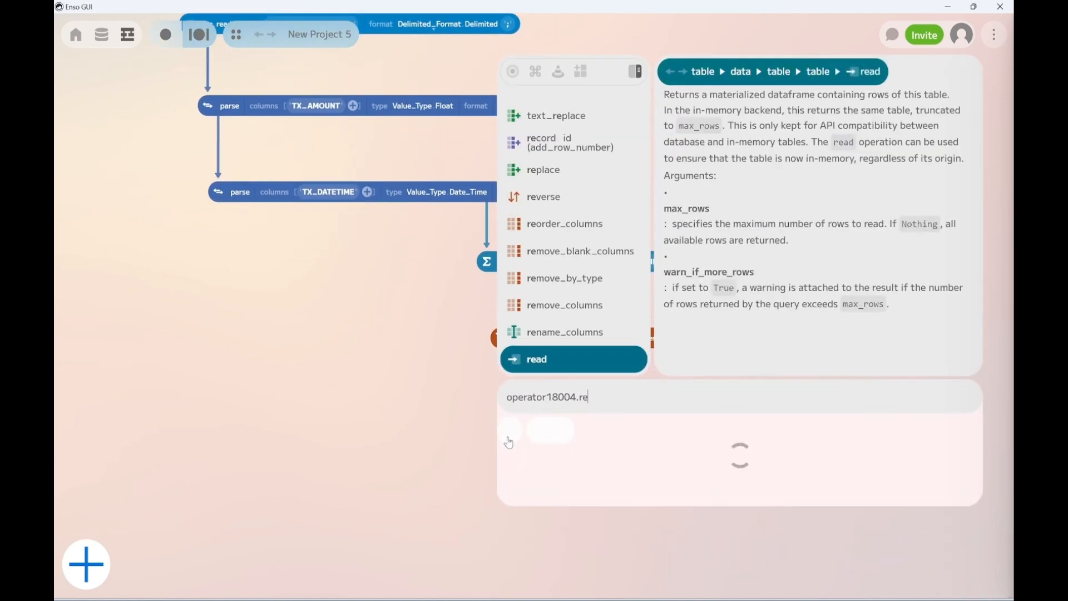
type("mo")
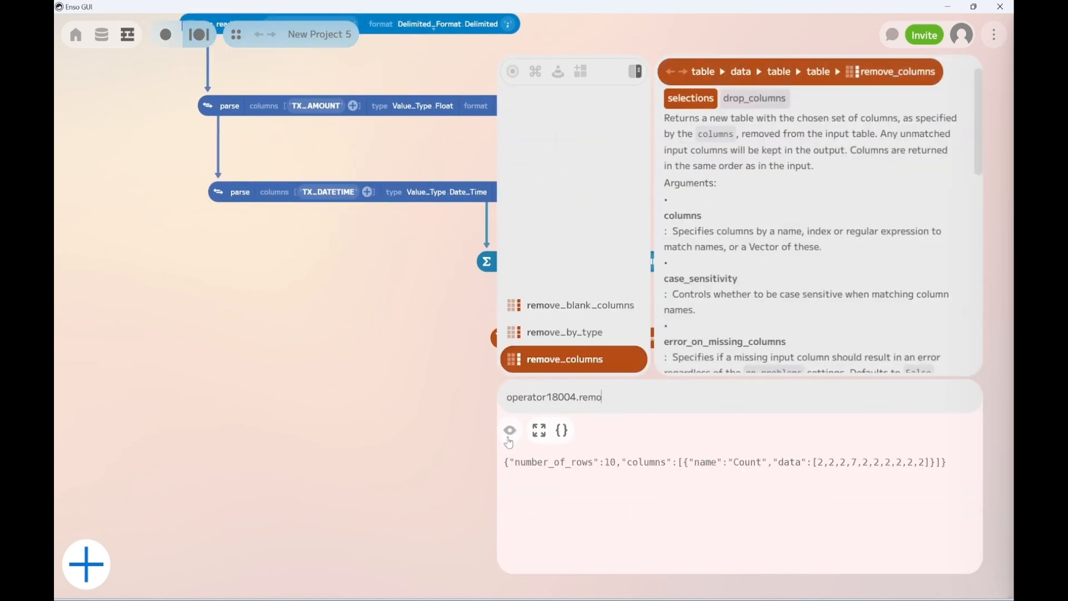
left_click(546, 366)
left_click(632, 391)
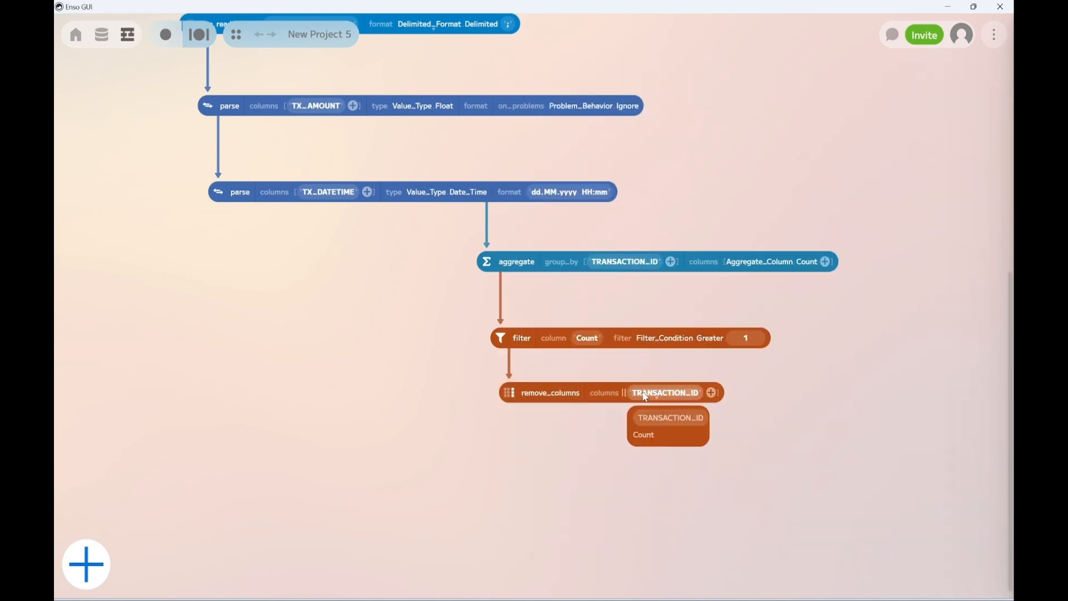
left_click(646, 435)
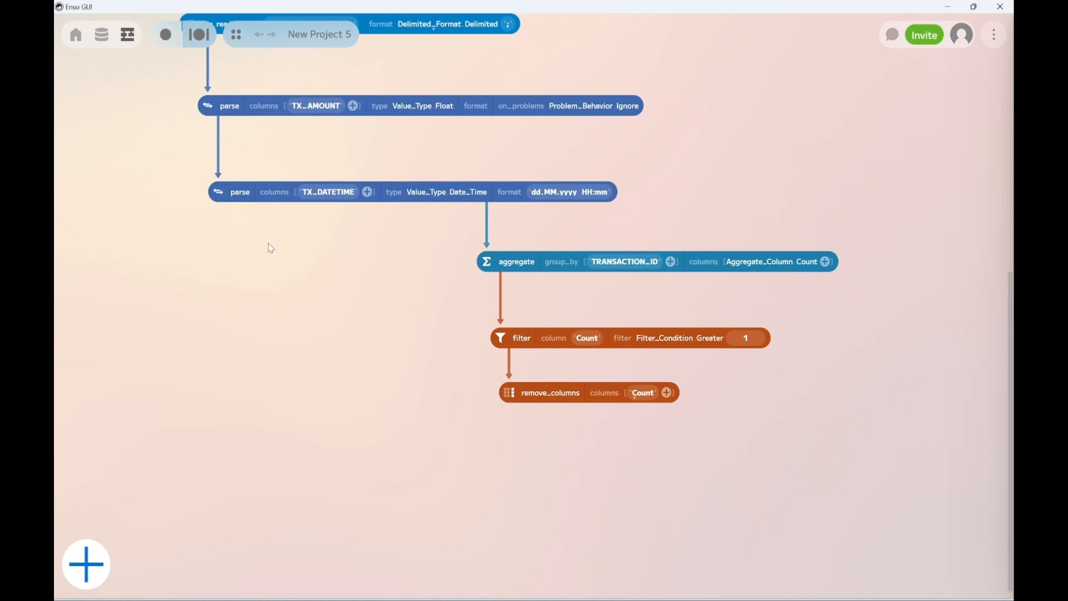
Add a join component to the output of the TX_DATETIME parse component and connect remove_columns as its right table
left_click_drag(240, 205, 253, 438)
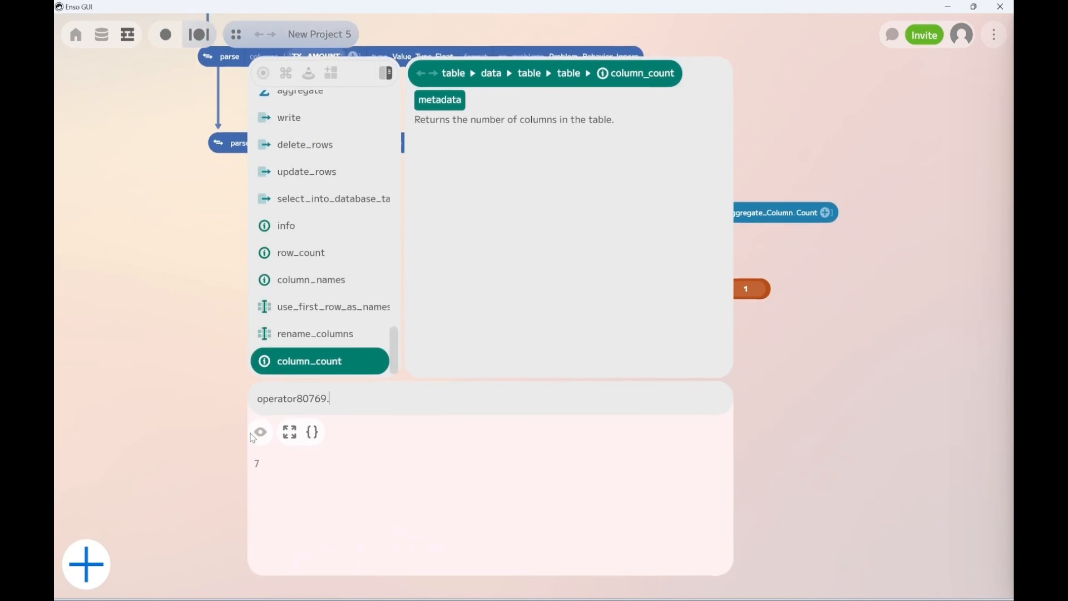
type("join")
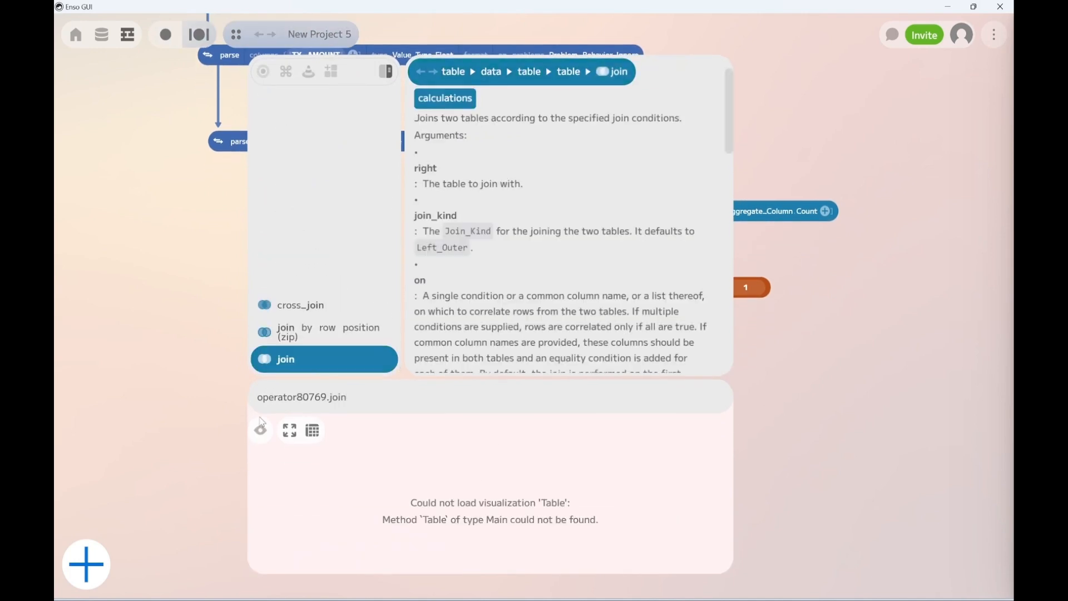
key("Return")
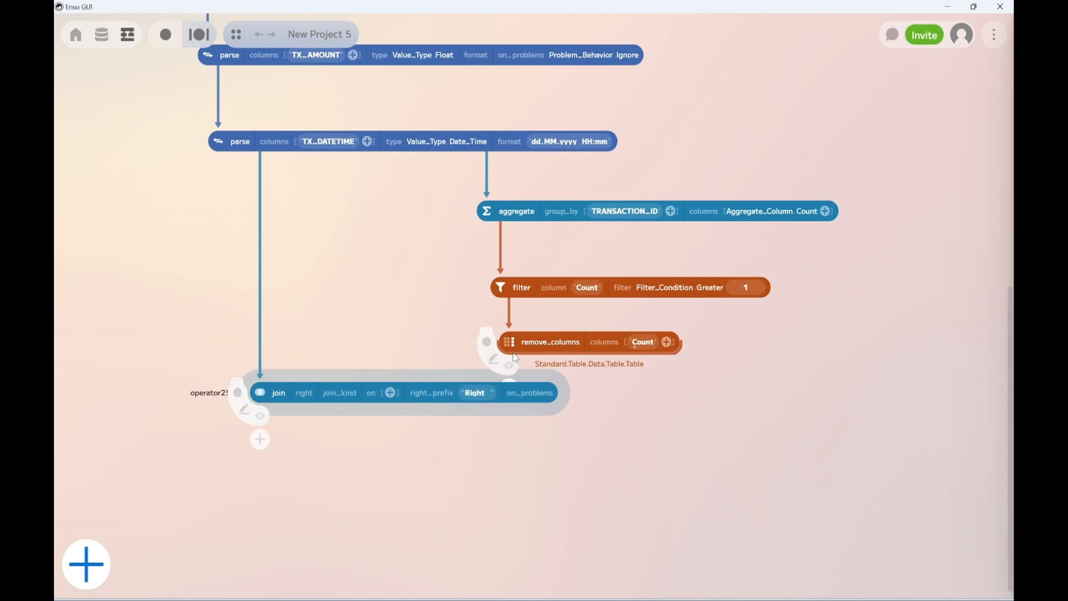
left_click_drag(516, 358, 306, 388)
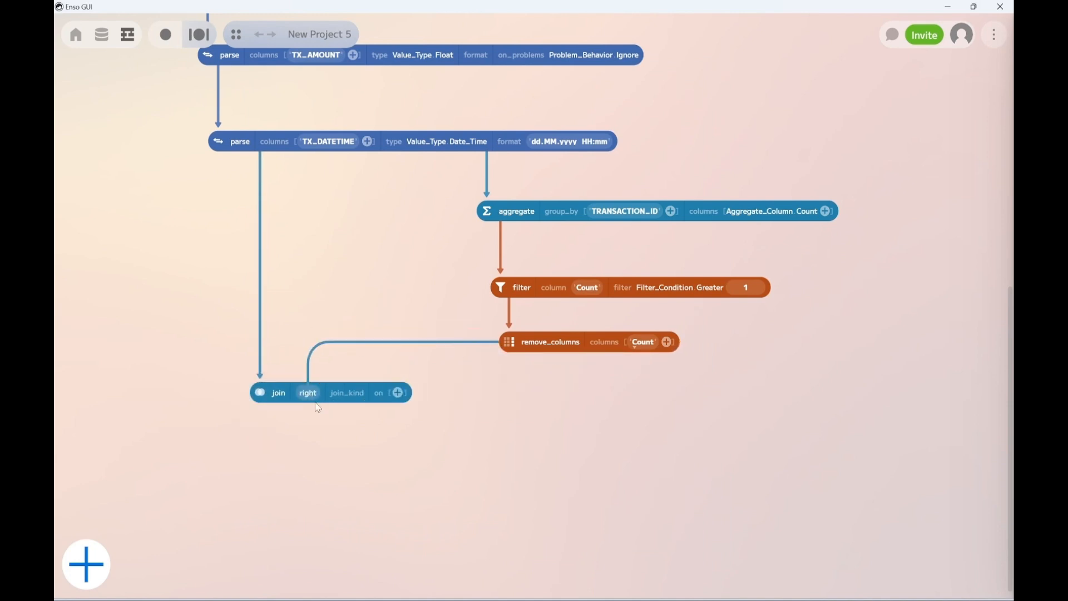
Set the join kind to Left_Exclusive and add an Equals join condition on TRANSACTION_ID
left_click(347, 395)
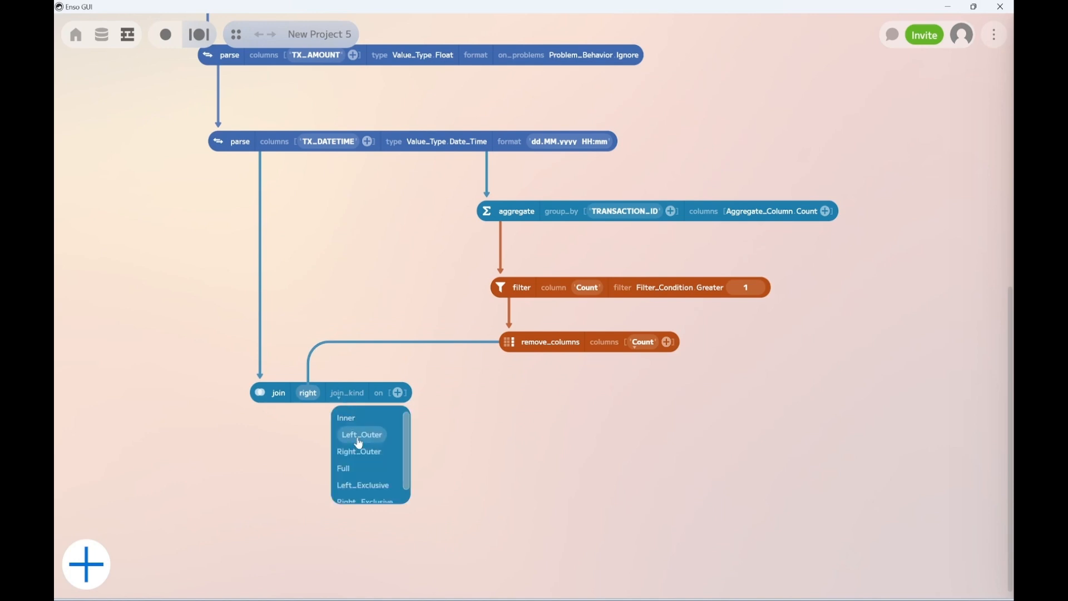
left_click(376, 491)
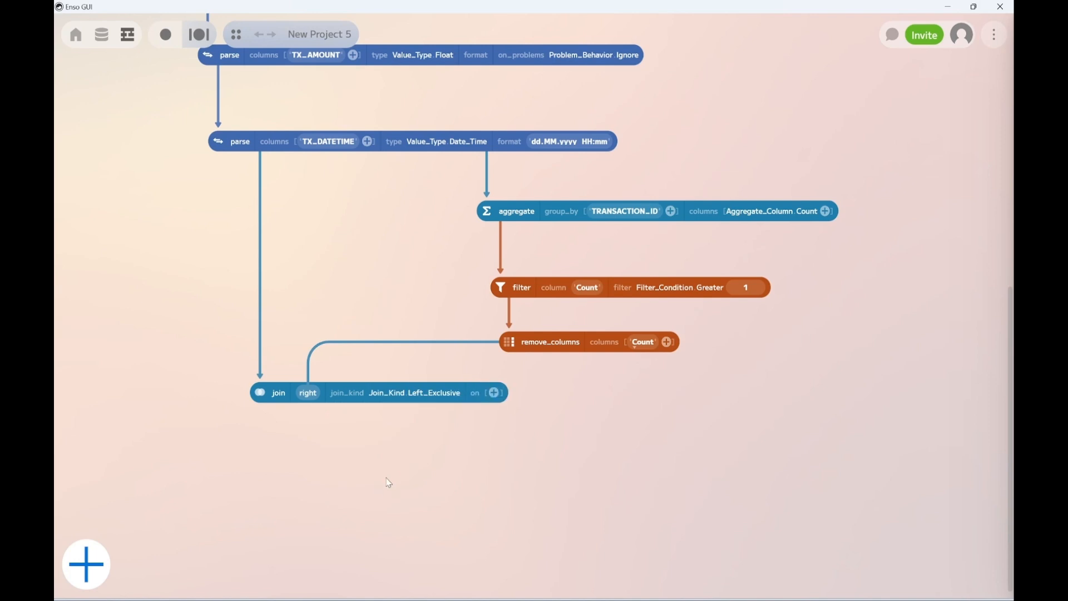
left_click(496, 395)
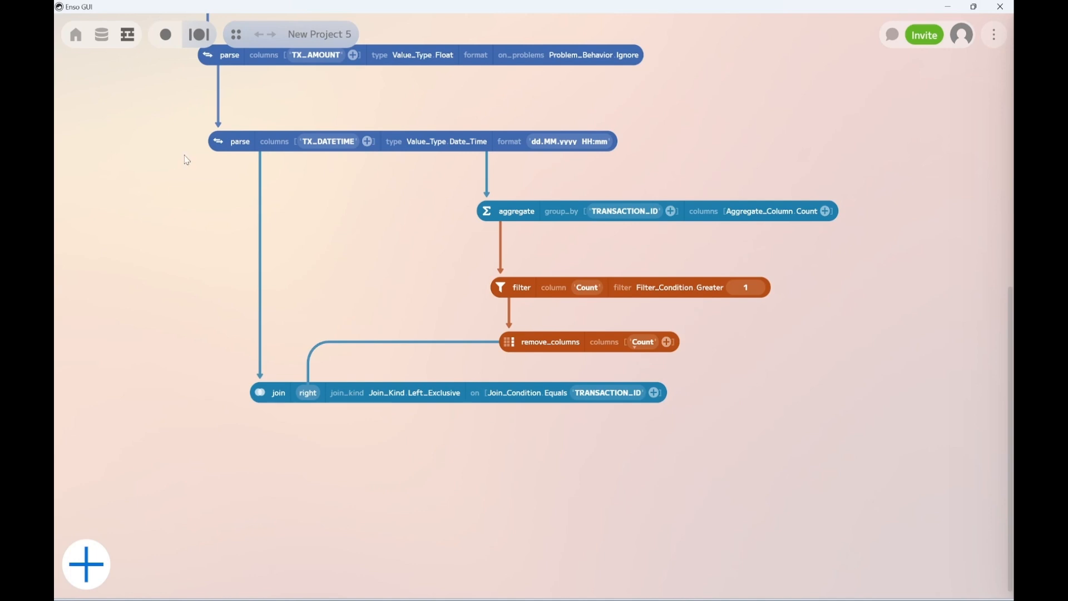
Preview the output tables of the TX_DATETIME parse component and the join component to compare their row counts
left_click(222, 148)
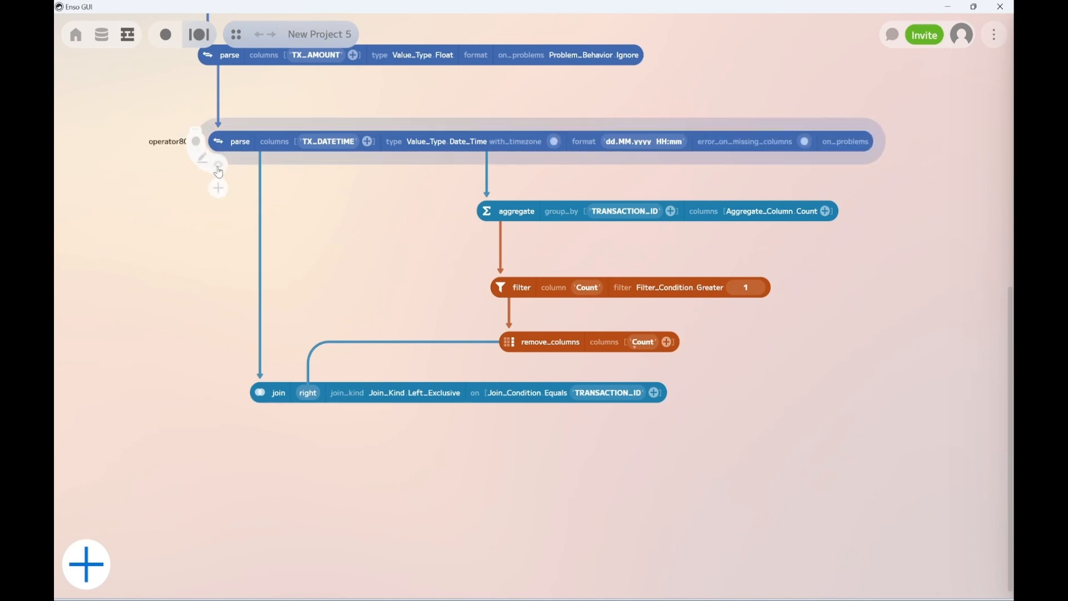
left_click(218, 167)
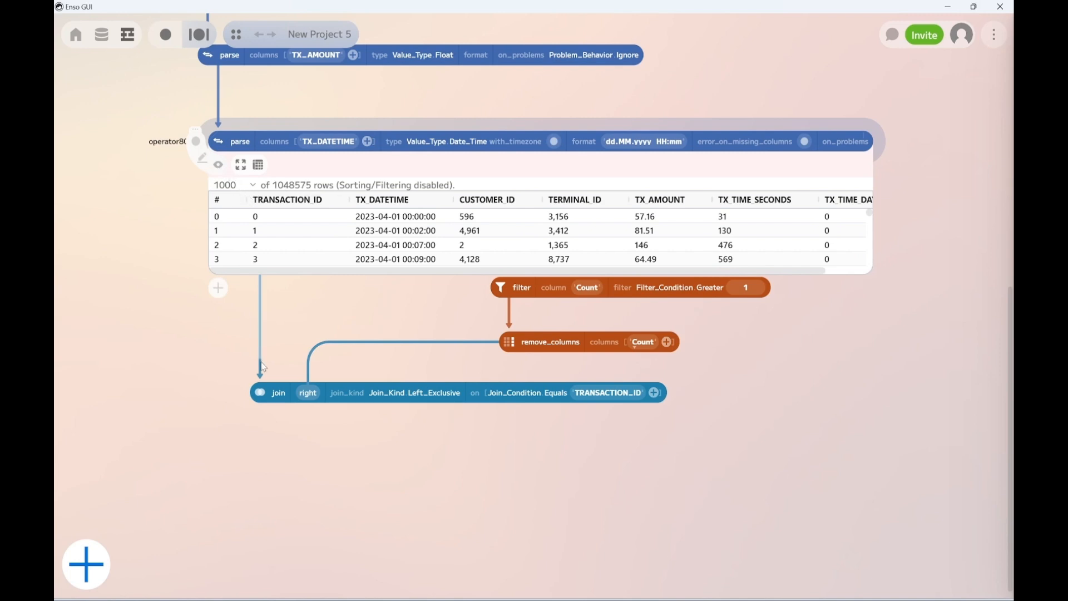
left_click(260, 415)
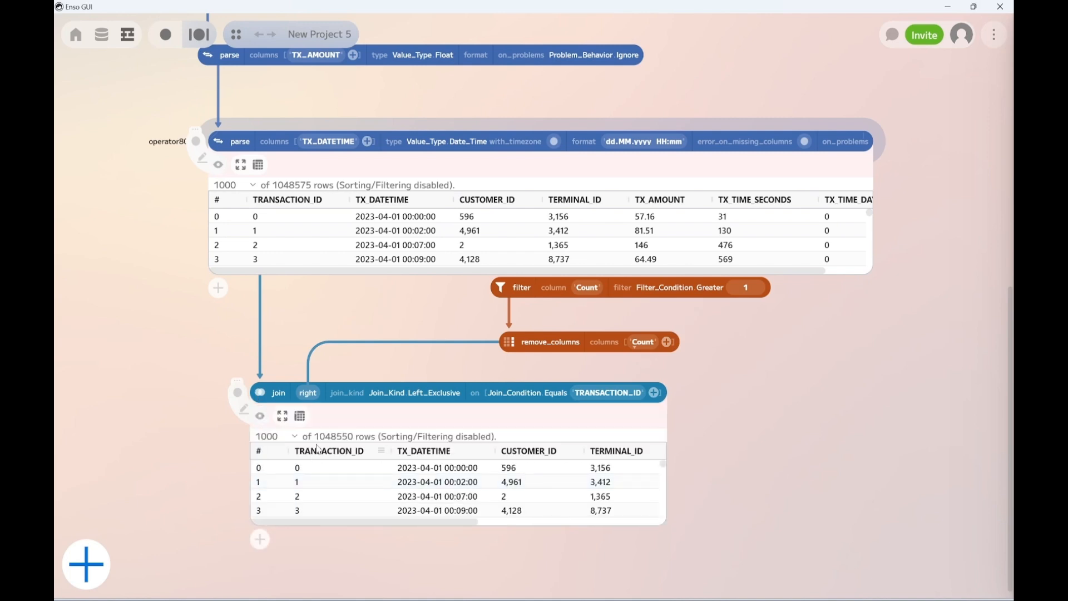